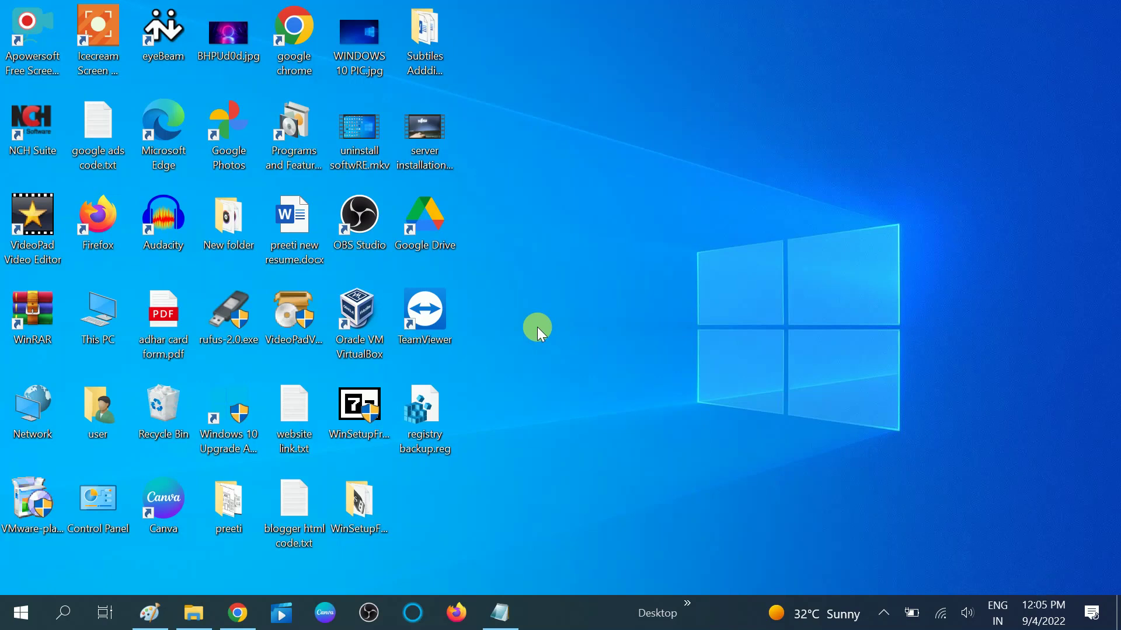
Step: Open the Windows search panel from the taskbar
{"action": "left_click", "coordinate": [67, 616]}
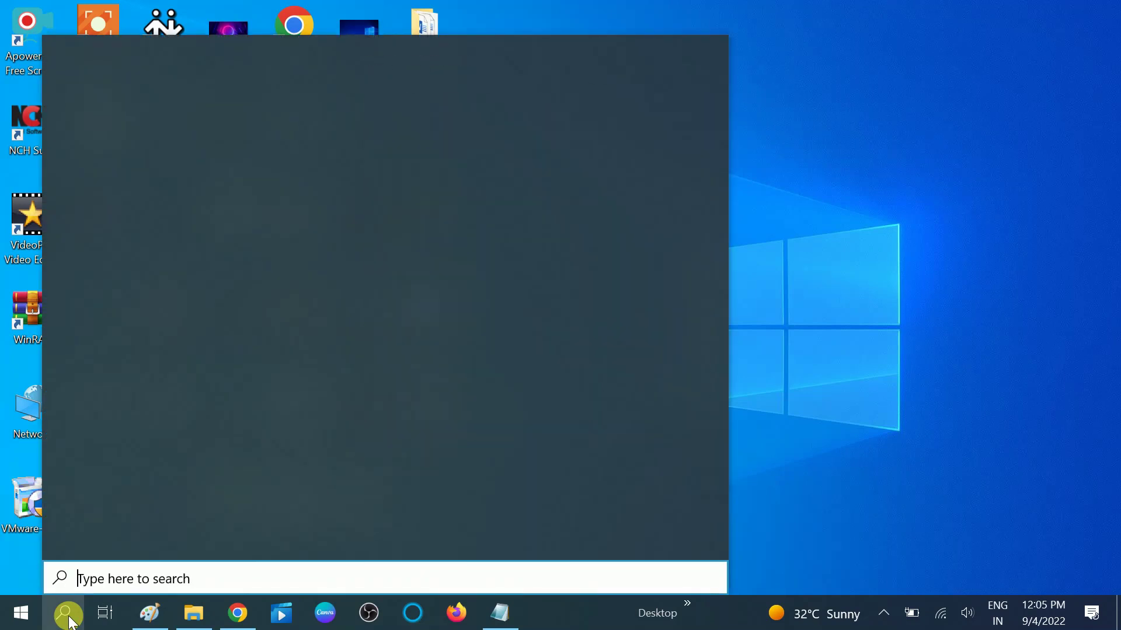
Step: Launch the Local Group Policy Editor by running gpedit.msc from the Run box
{"action": "type", "text": "group"}
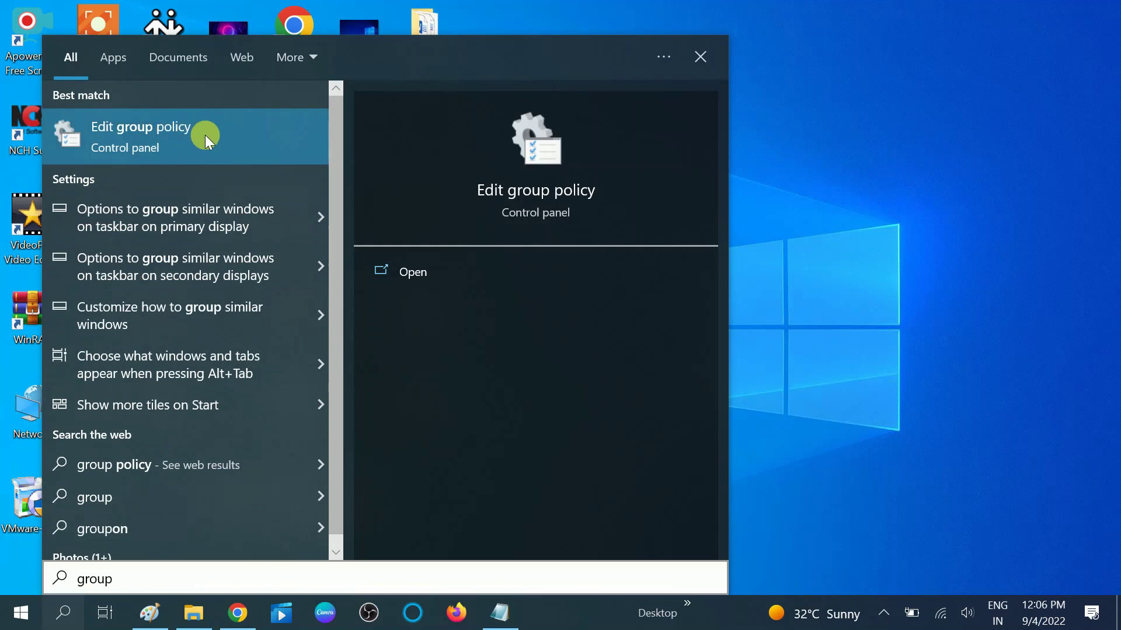
{"action": "key", "text": "super+r"}
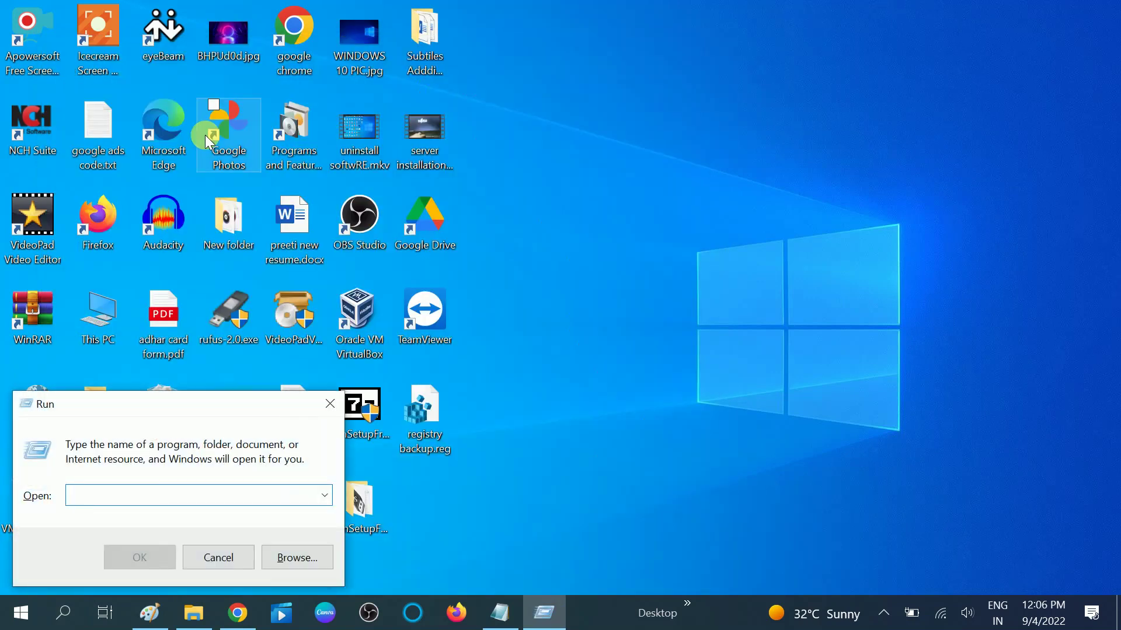
{"action": "type", "text": "gpedit"}
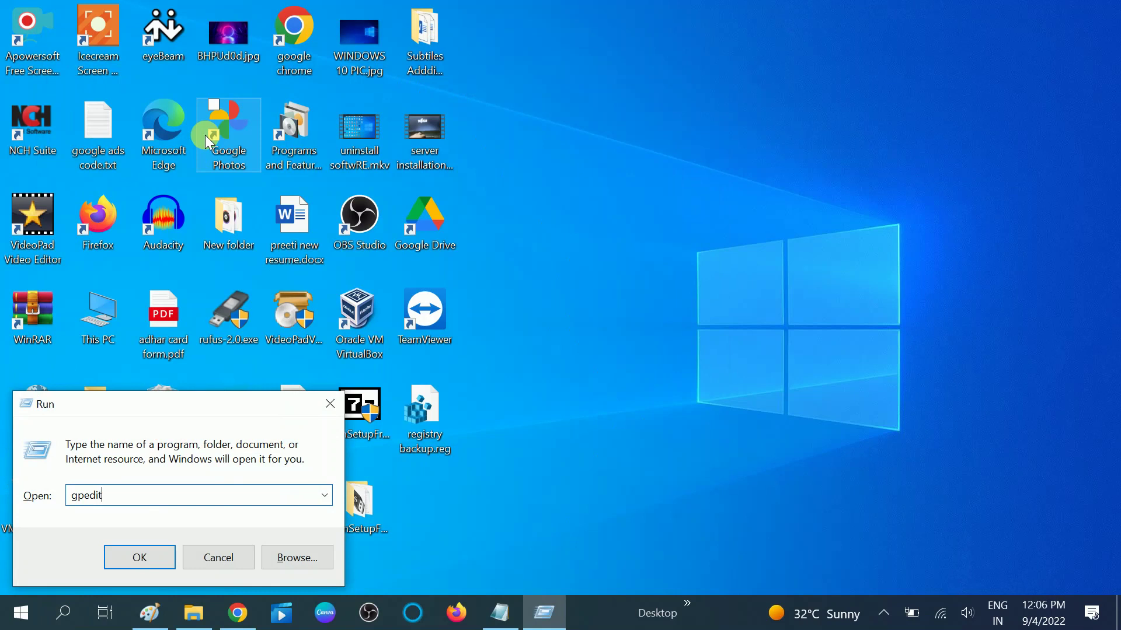
{"action": "type", "text": ".msc"}
{"action": "key", "text": "Return"}
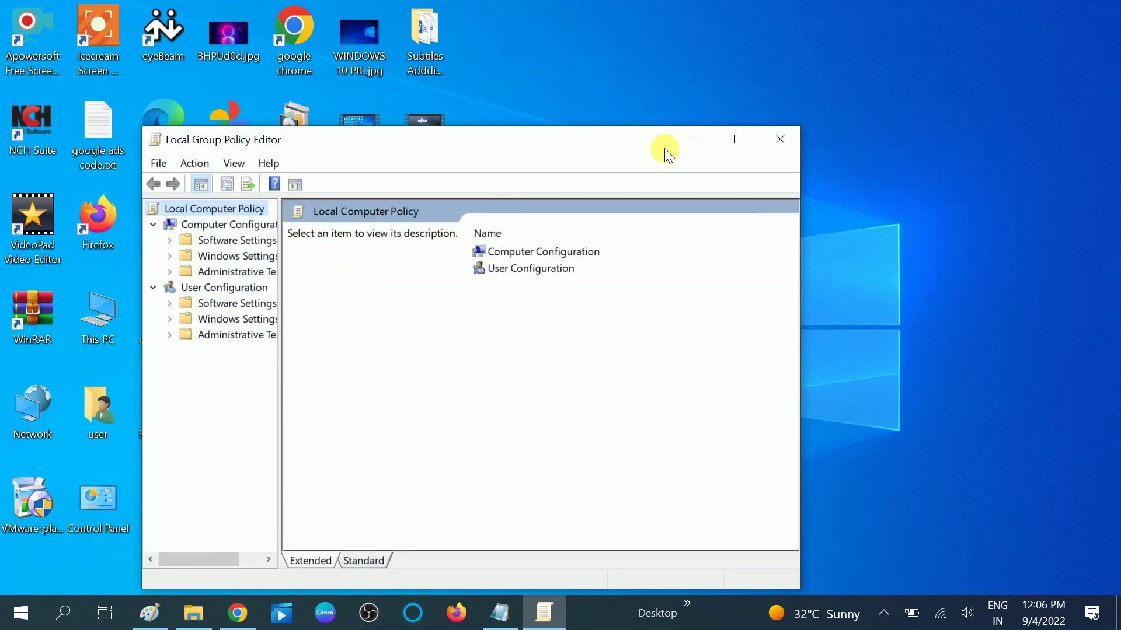
Step: Maximize the editor, widen the tree, and expand User Configuration > Administrative Templates > System
{"action": "left_click", "coordinate": [738, 139]}
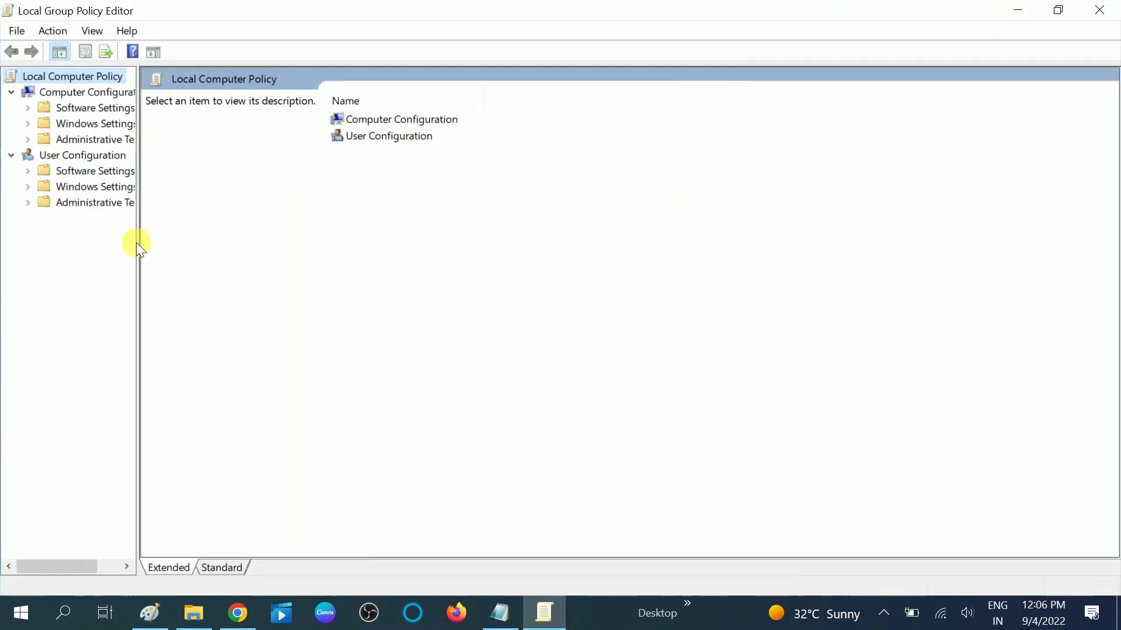
{"action": "left_click_drag", "start_coordinate": [139, 242], "coordinate": [257, 247]}
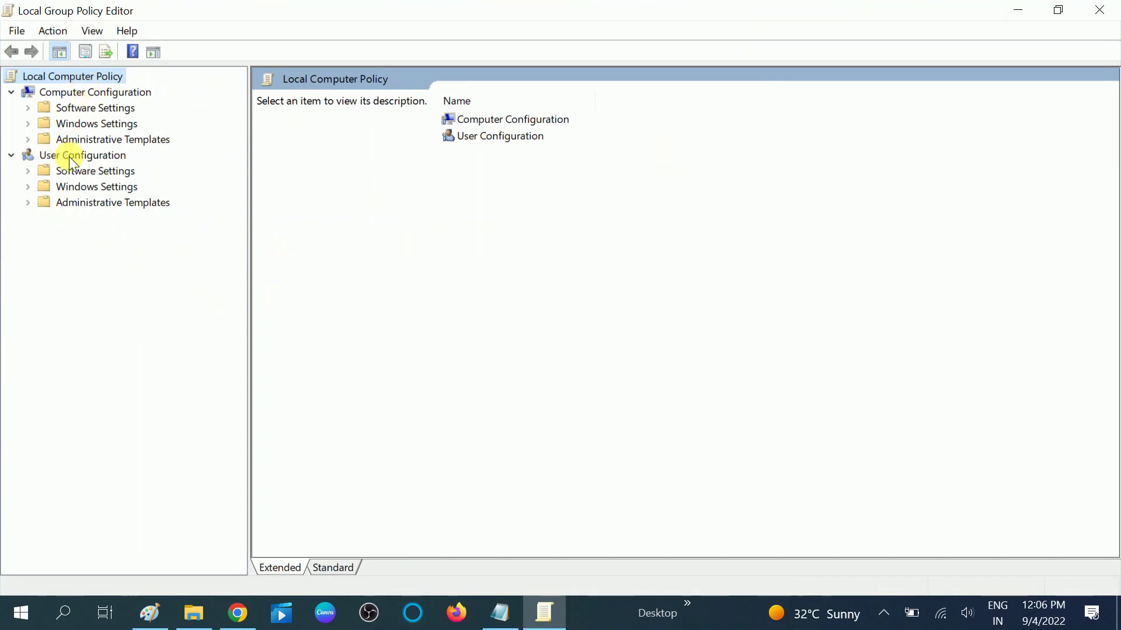
{"action": "double_click", "coordinate": [71, 204]}
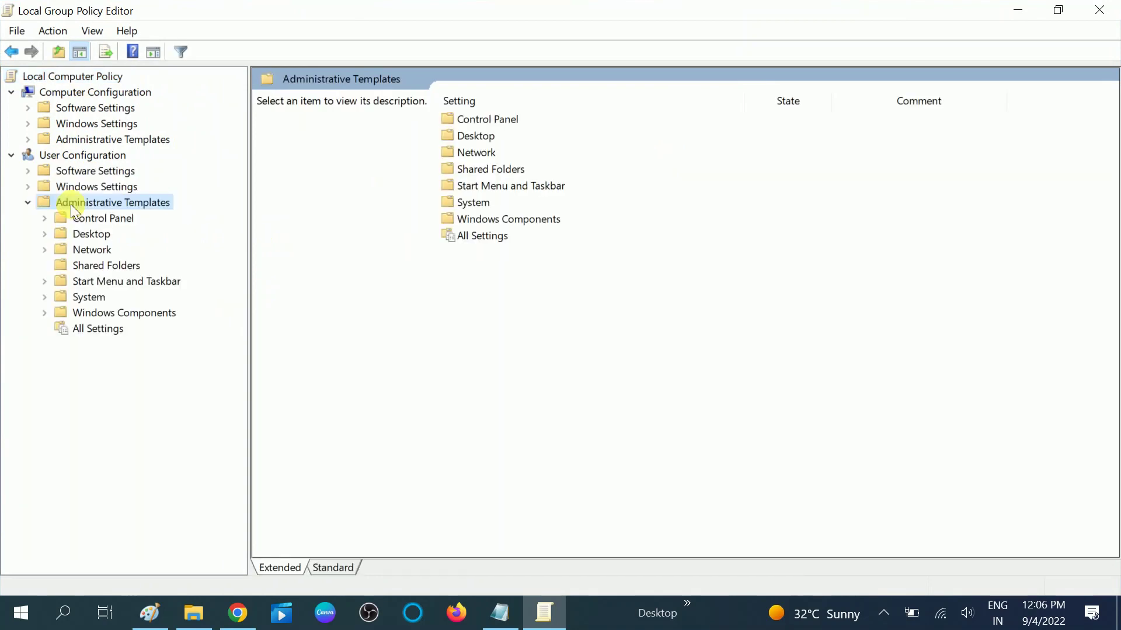
{"action": "left_click", "coordinate": [90, 299]}
{"action": "double_click", "coordinate": [90, 300]}
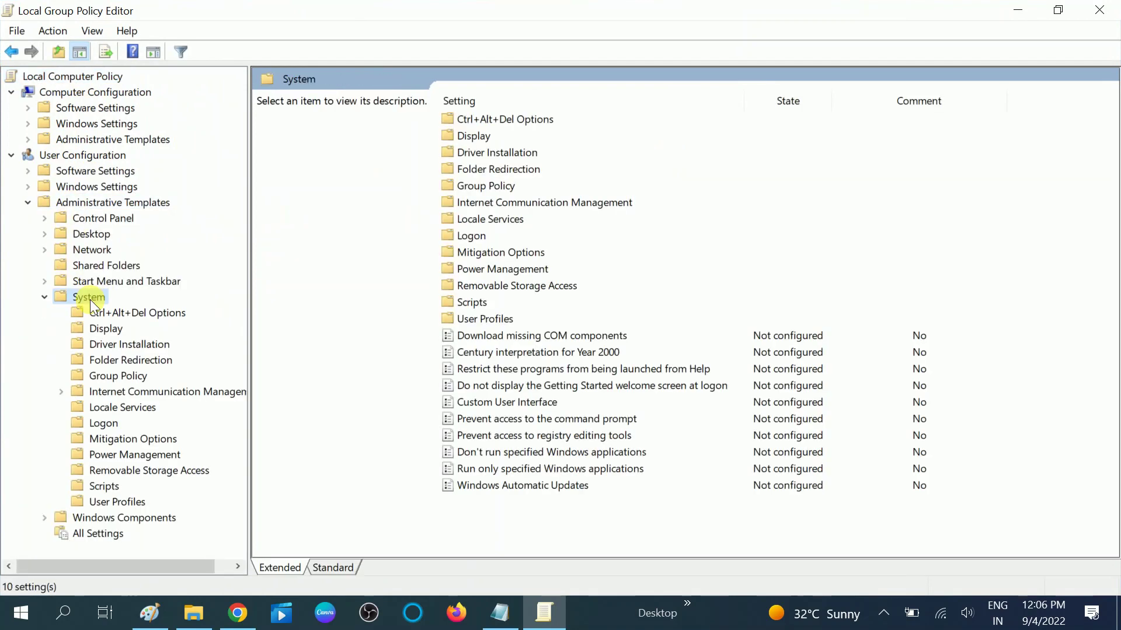
{"action": "left_click", "coordinate": [572, 422]}
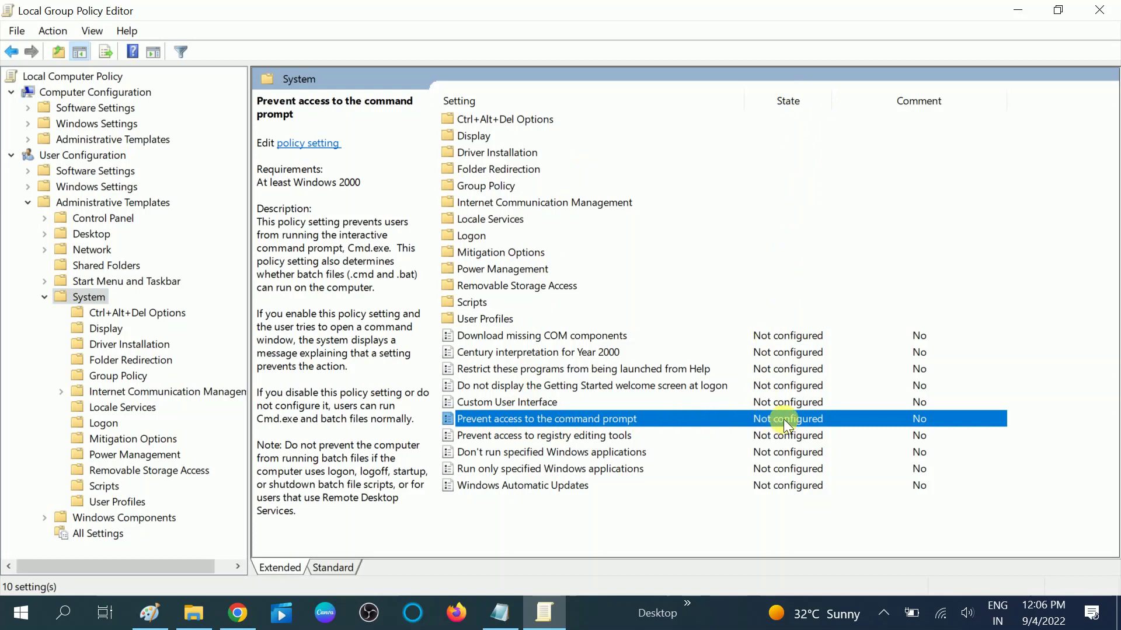
Step: Open the Edit dialog for 'Prevent access to the command prompt' and move it aside
{"action": "right_click", "coordinate": [593, 412]}
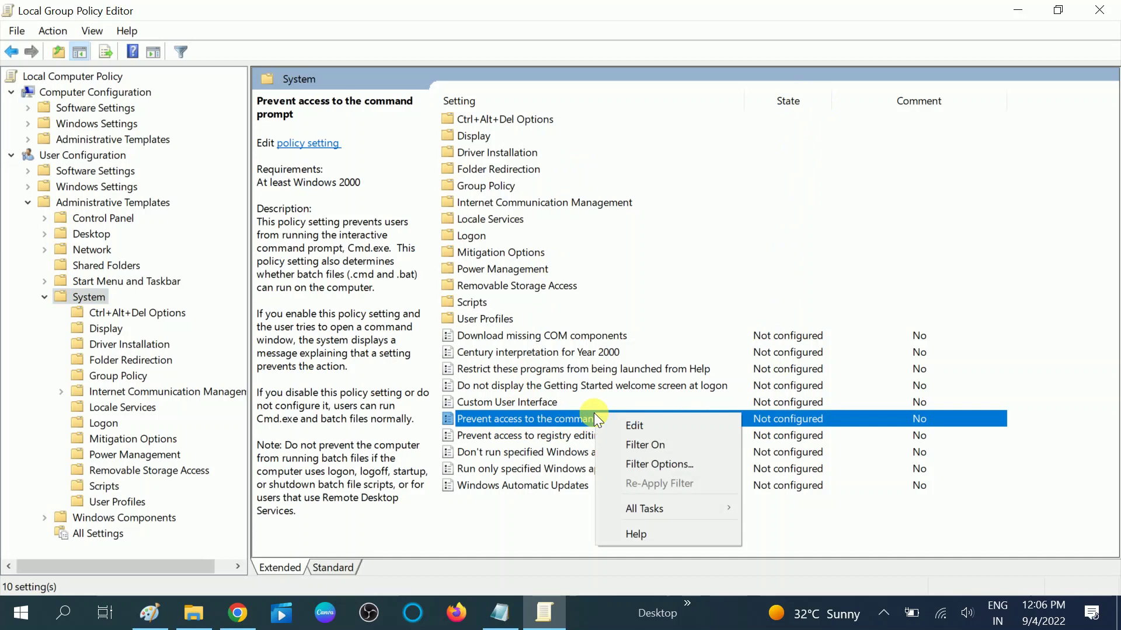
{"action": "left_click", "coordinate": [646, 427]}
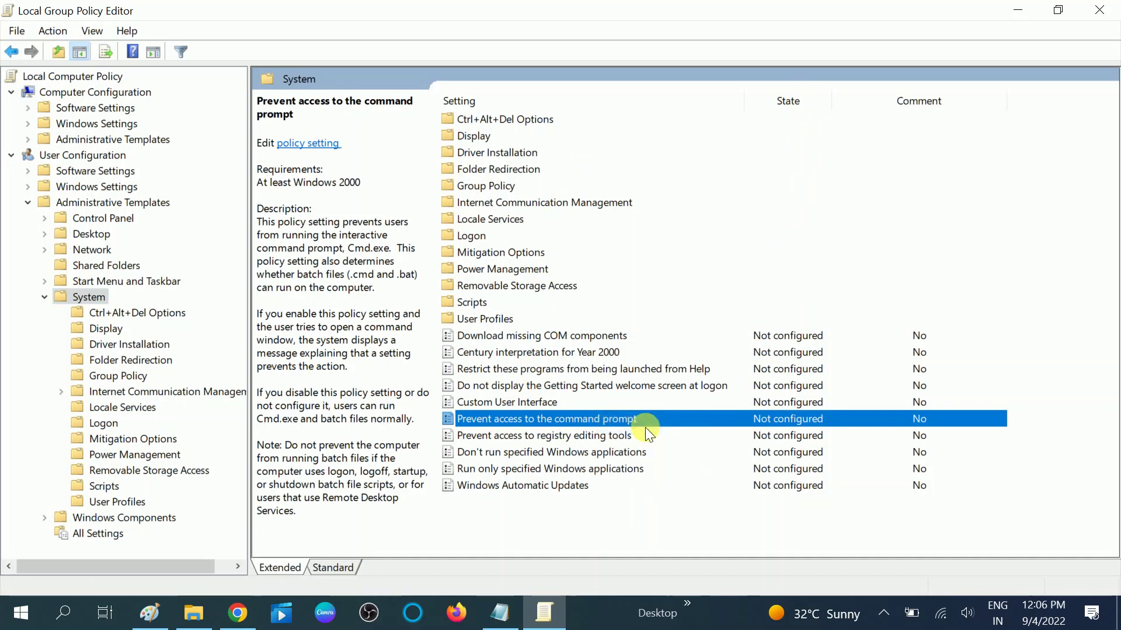
{"action": "left_click_drag", "start_coordinate": [332, 85], "coordinate": [390, 47]}
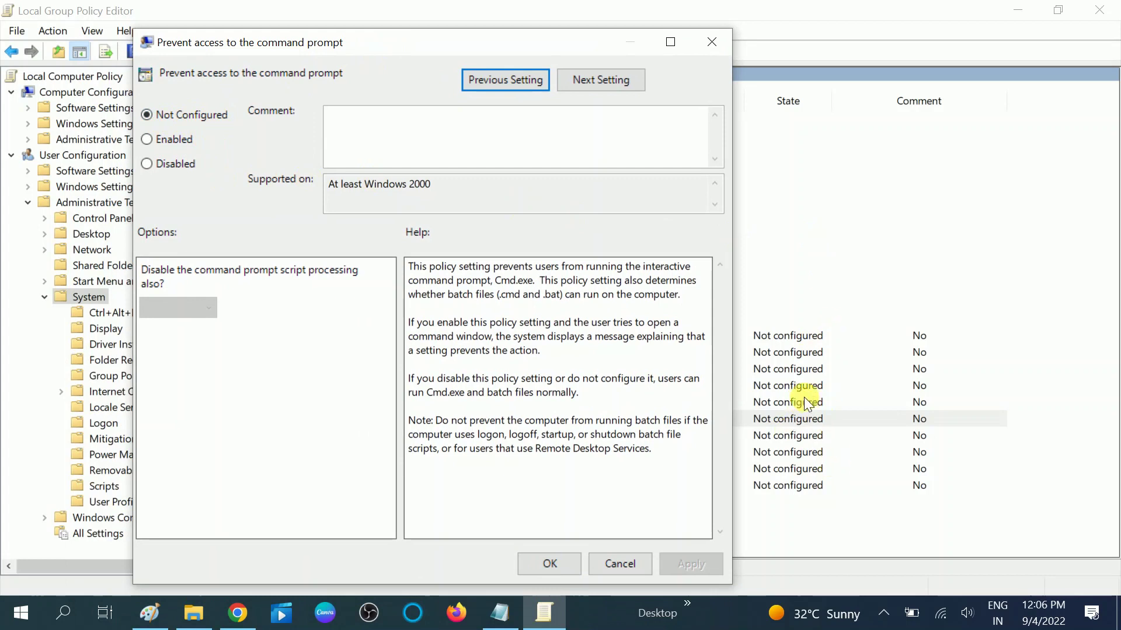
Step: Open Command Prompt, clear it with cls, and ping 8.8.8.8 to get four replies
{"action": "left_click", "coordinate": [69, 615]}
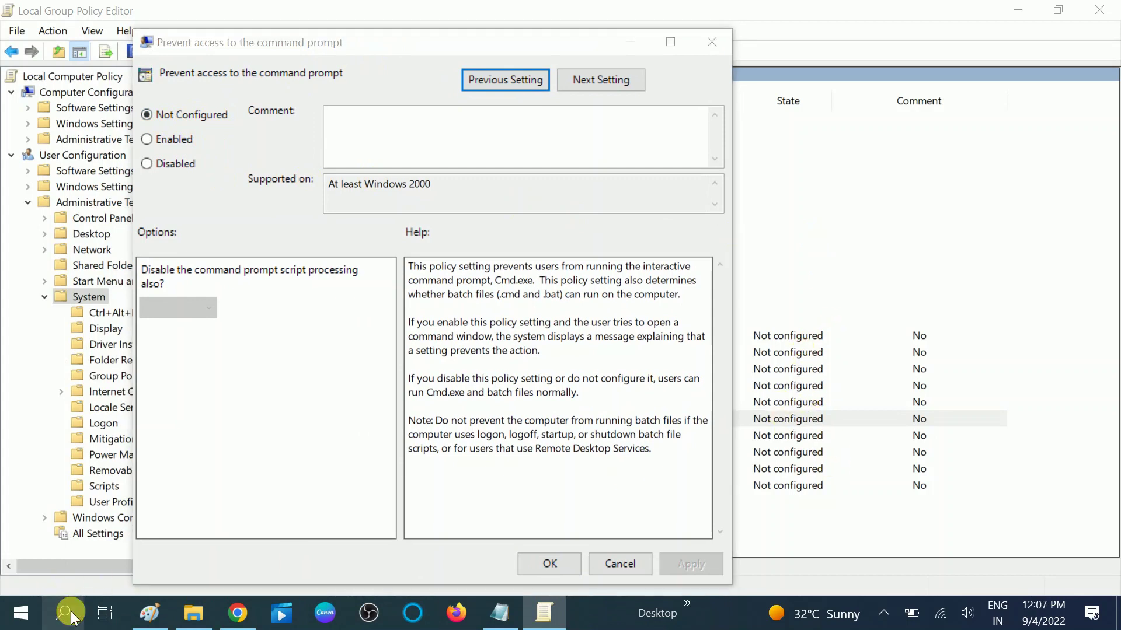
{"action": "type", "text": "cm"}
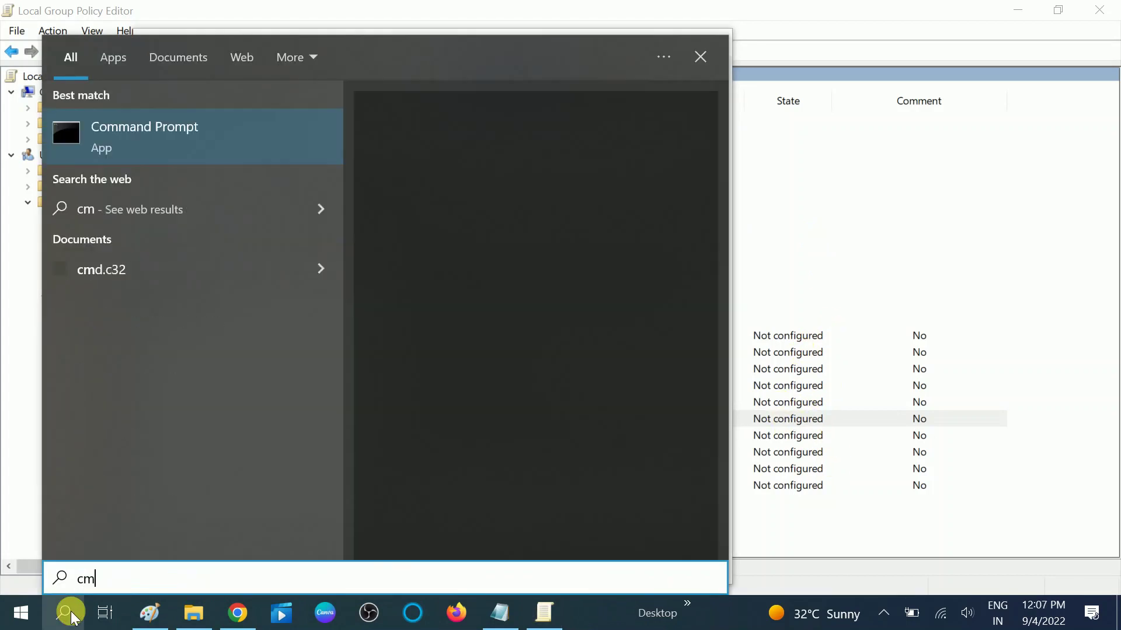
{"action": "type", "text": "d"}
{"action": "key", "text": "Escape"}
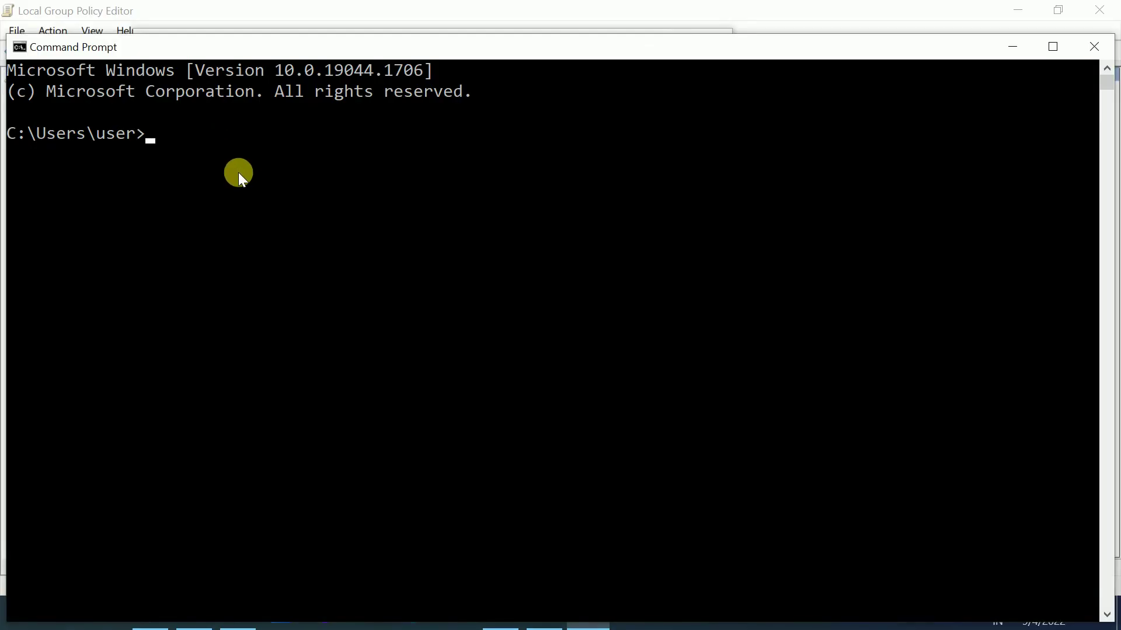
{"action": "type", "text": "cls"}
{"action": "key", "text": "Return"}
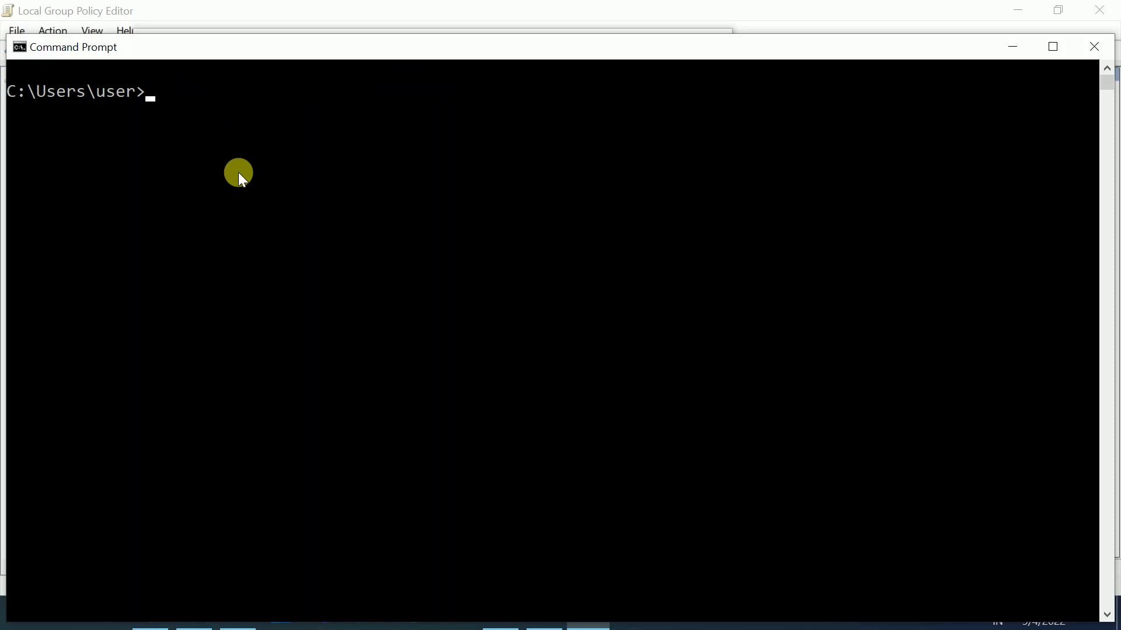
{"action": "type", "text": "ping 8.8.8."}
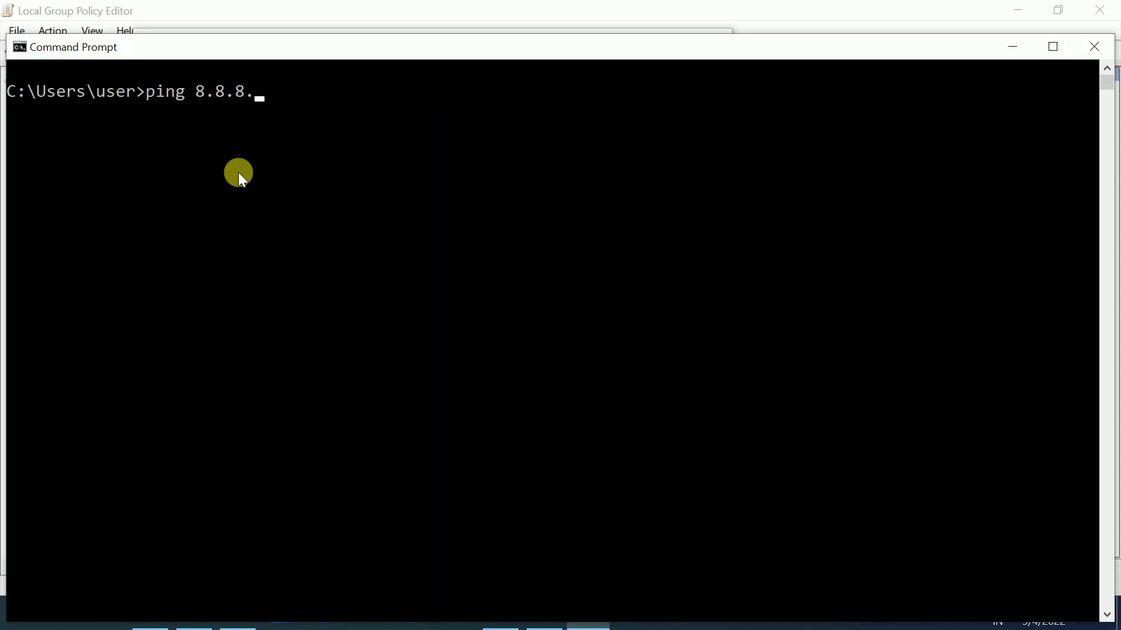
{"action": "type", "text": "8"}
{"action": "key", "text": "Return"}
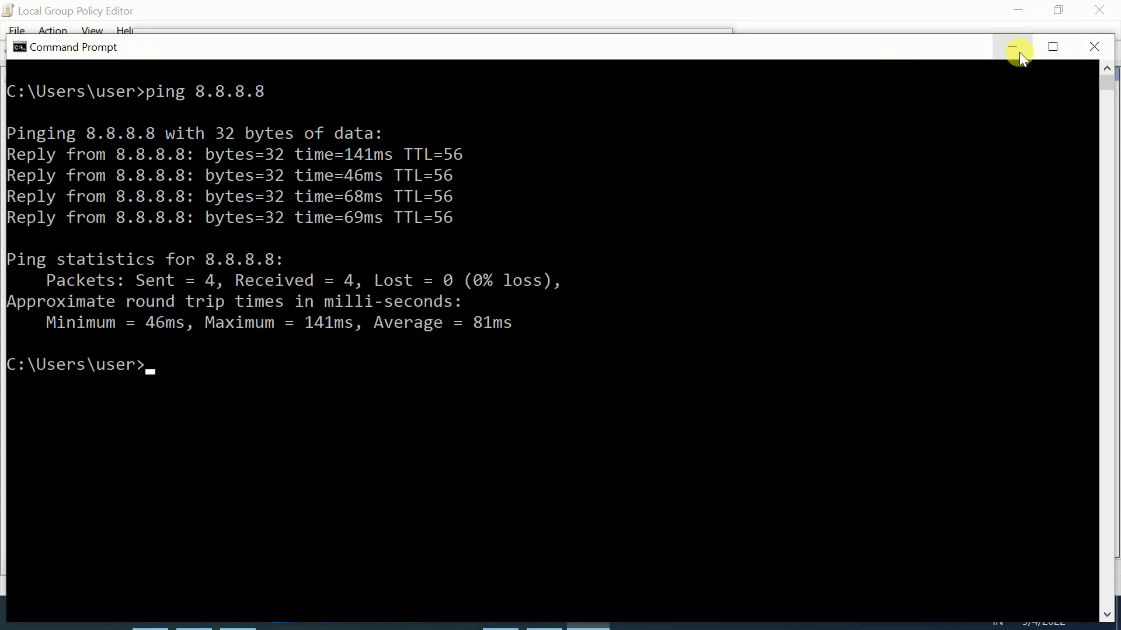
Step: Close Command Prompt, then set the policy to Enabled and apply it
{"action": "left_click", "coordinate": [1091, 51]}
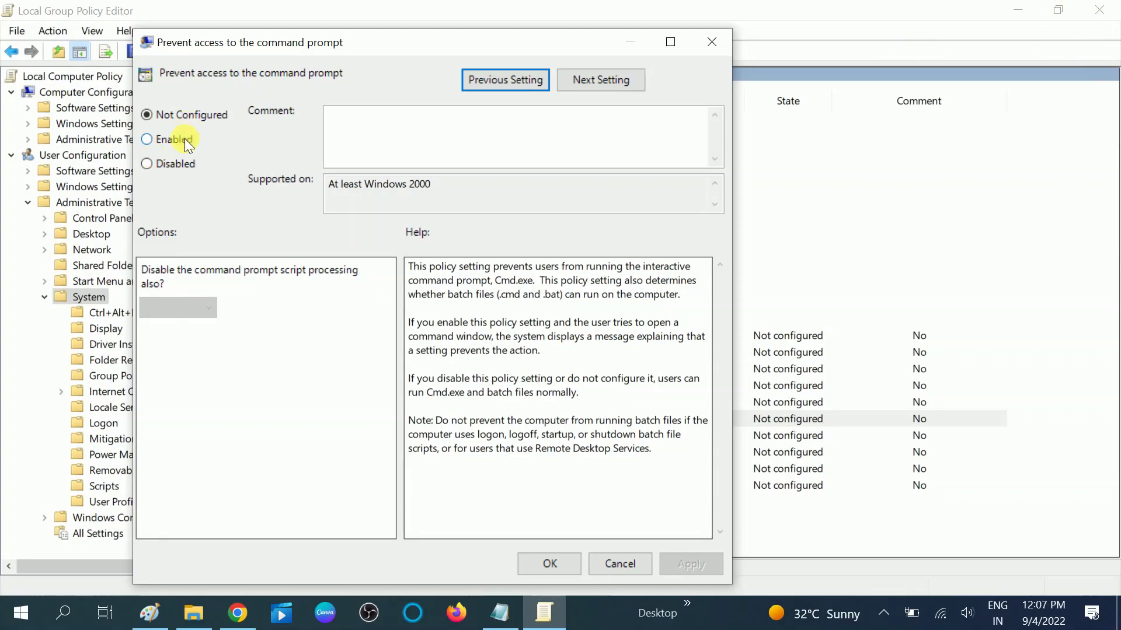
{"action": "left_click", "coordinate": [185, 139]}
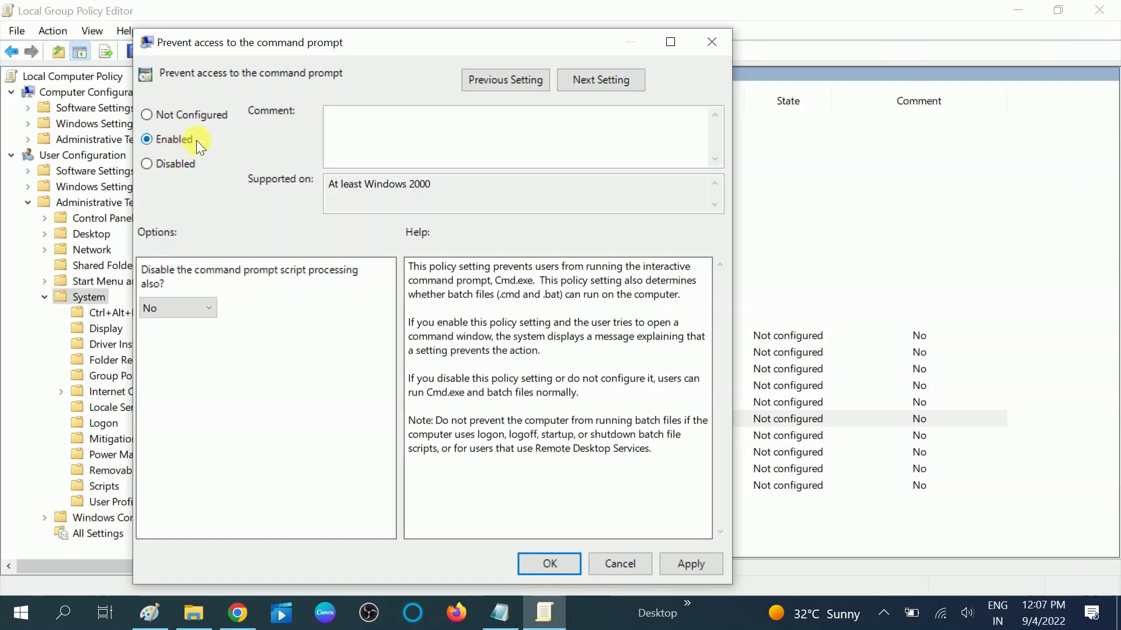
{"action": "left_click", "coordinate": [691, 564]}
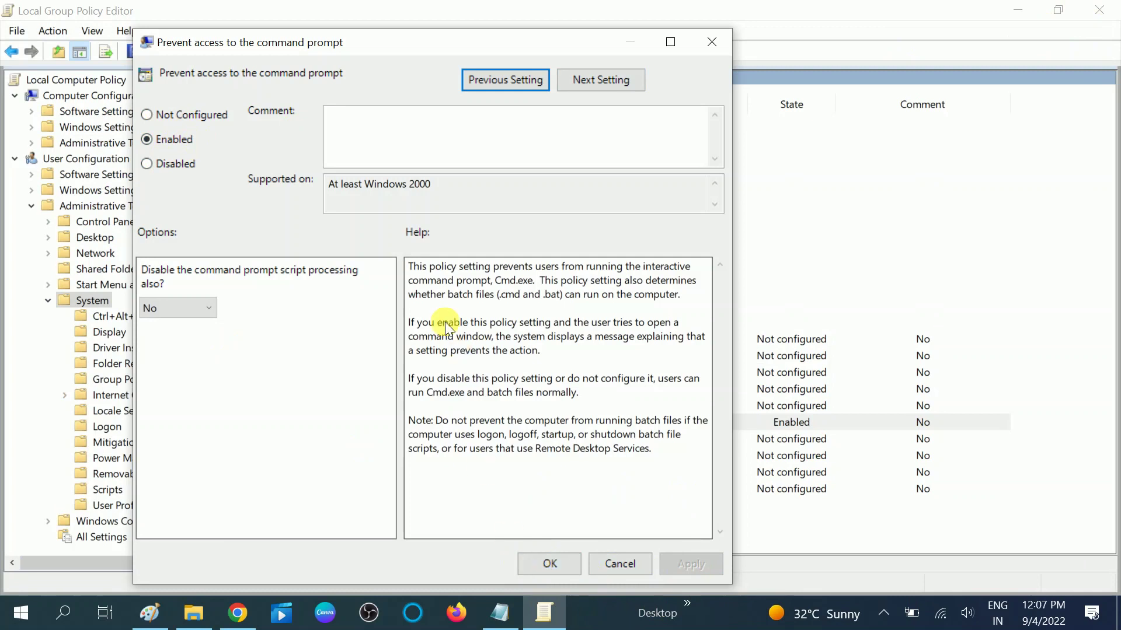
{"action": "left_click_drag", "start_coordinate": [408, 267], "coordinate": [440, 334]}
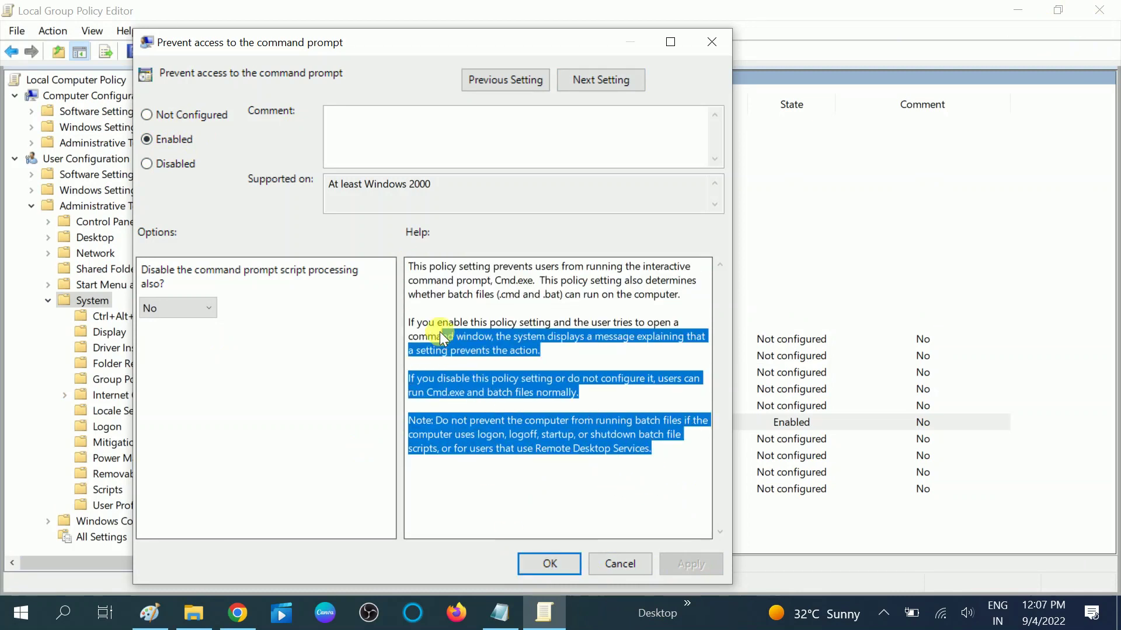
{"action": "left_click", "coordinate": [430, 303]}
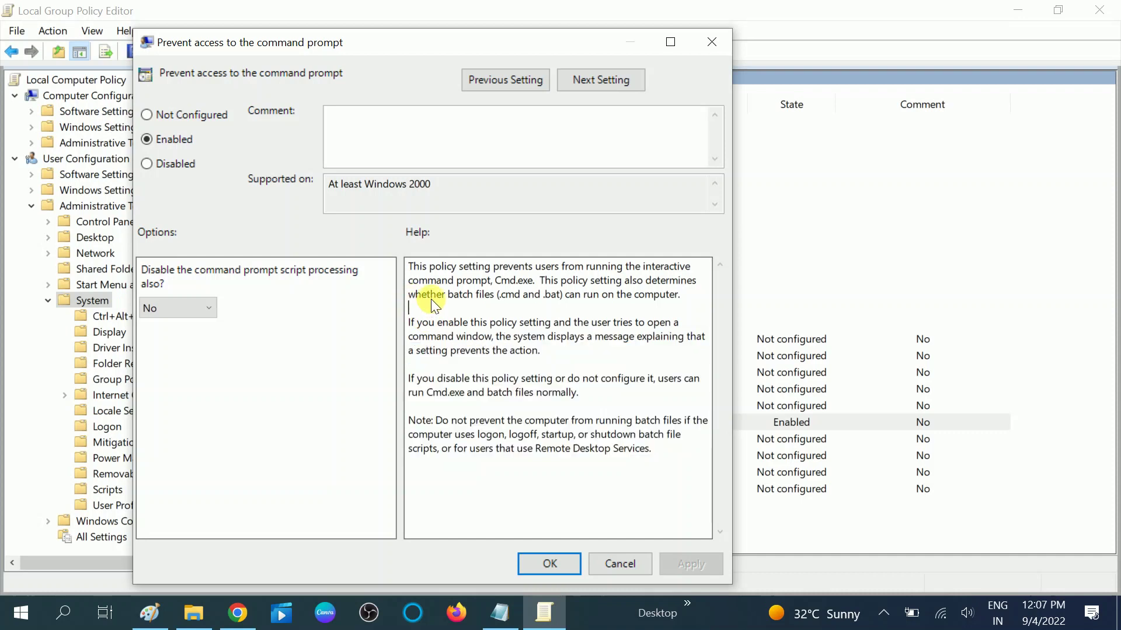
{"action": "left_click", "coordinate": [550, 564]}
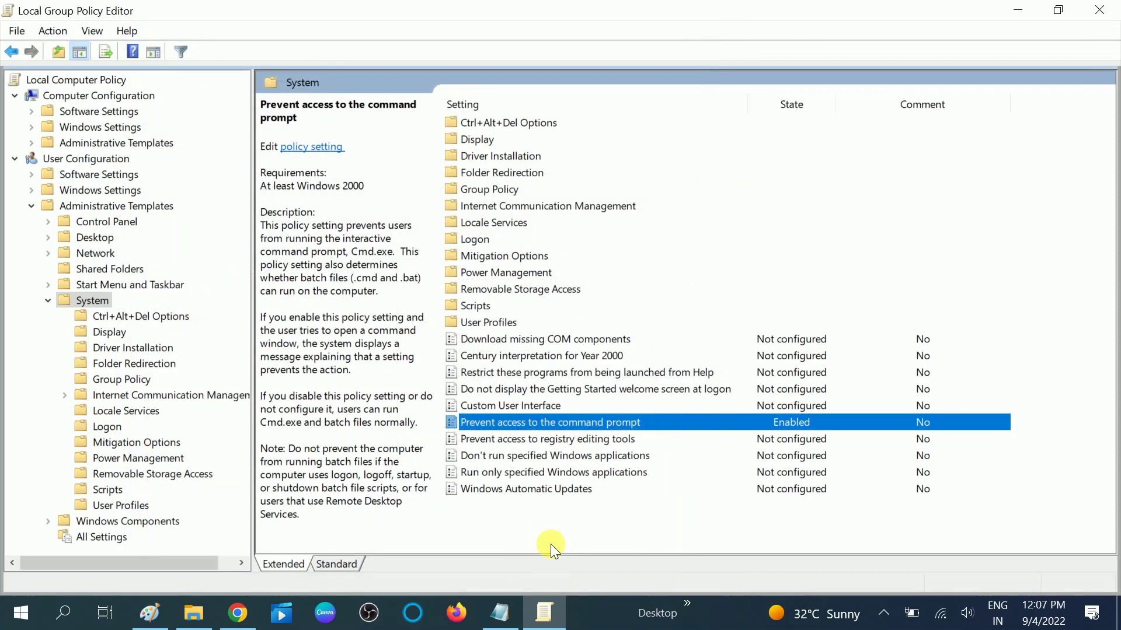
{"action": "left_click", "coordinate": [63, 613]}
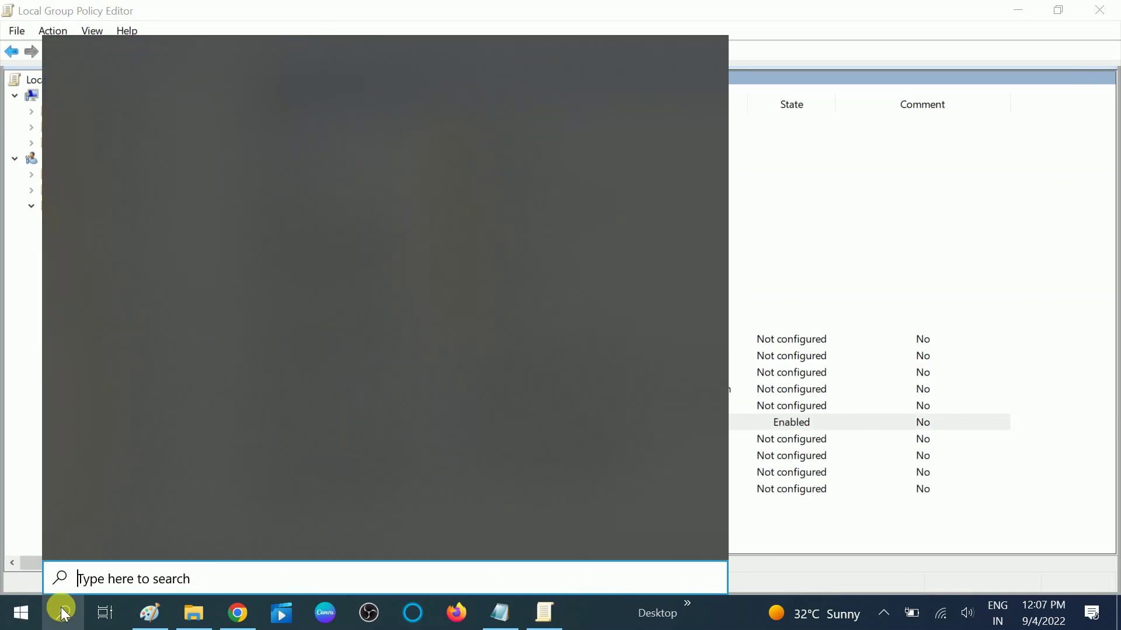
{"action": "type", "text": "cmd"}
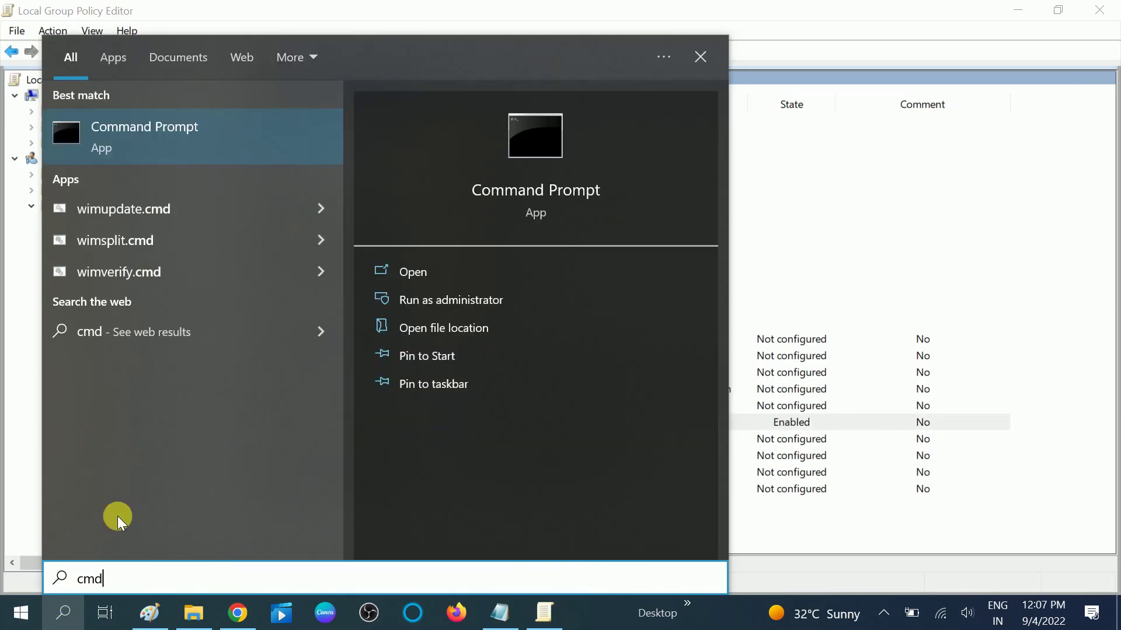
{"action": "left_click", "coordinate": [193, 140]}
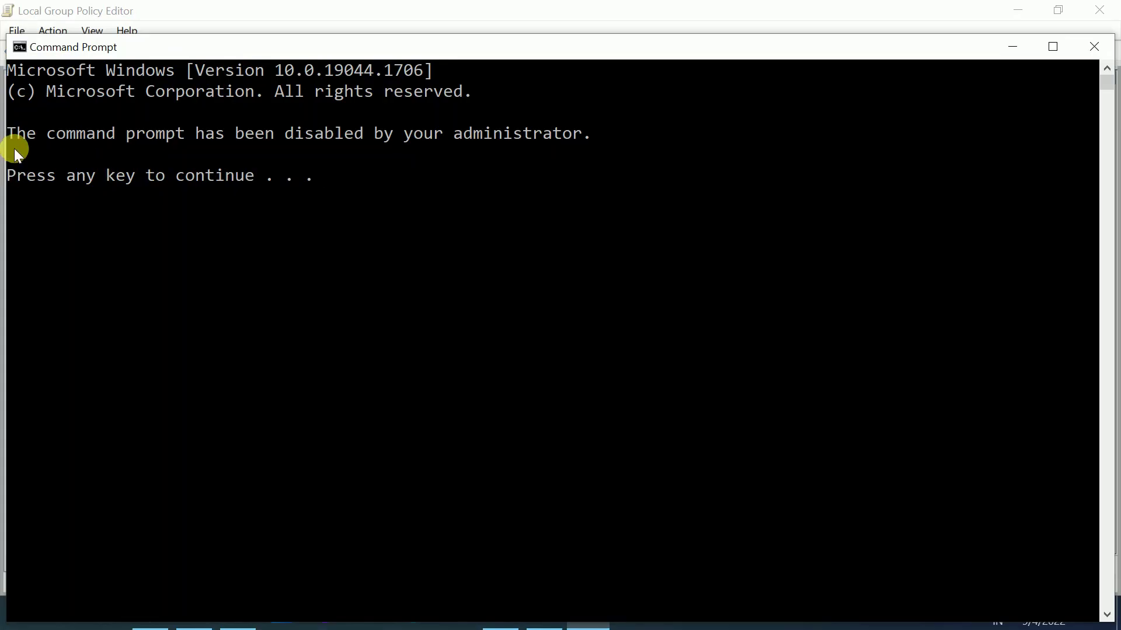
{"action": "left_click_drag", "start_coordinate": [9, 136], "coordinate": [125, 152]}
{"action": "left_click_drag", "start_coordinate": [243, 155], "coordinate": [446, 138]}
{"action": "left_click_drag", "start_coordinate": [534, 138], "coordinate": [586, 134]}
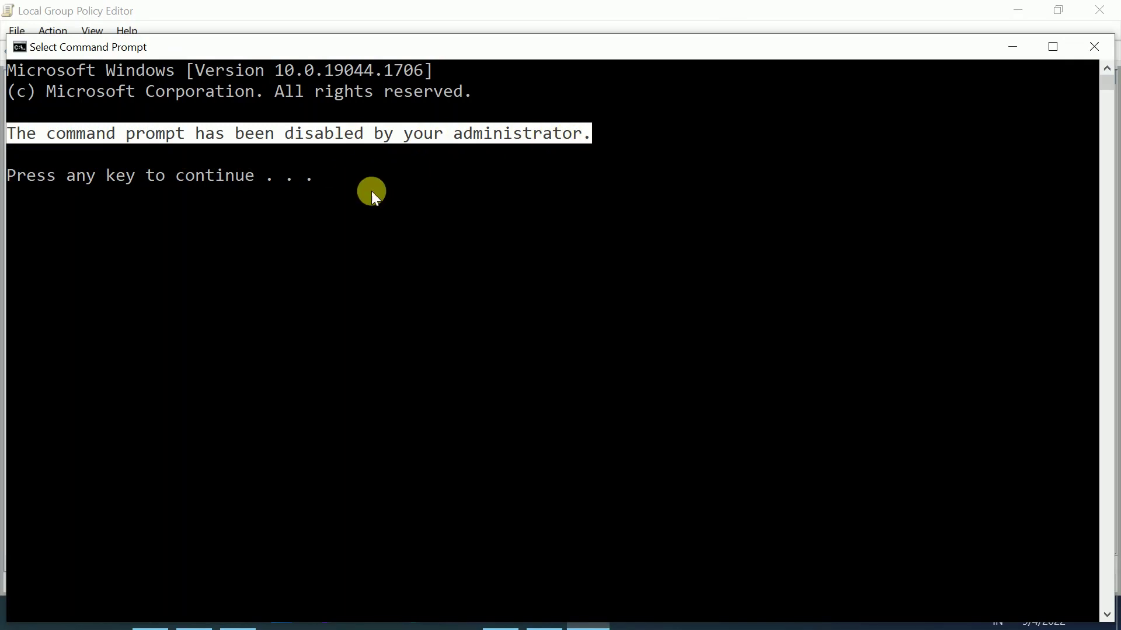
{"action": "left_click", "coordinate": [326, 198]}
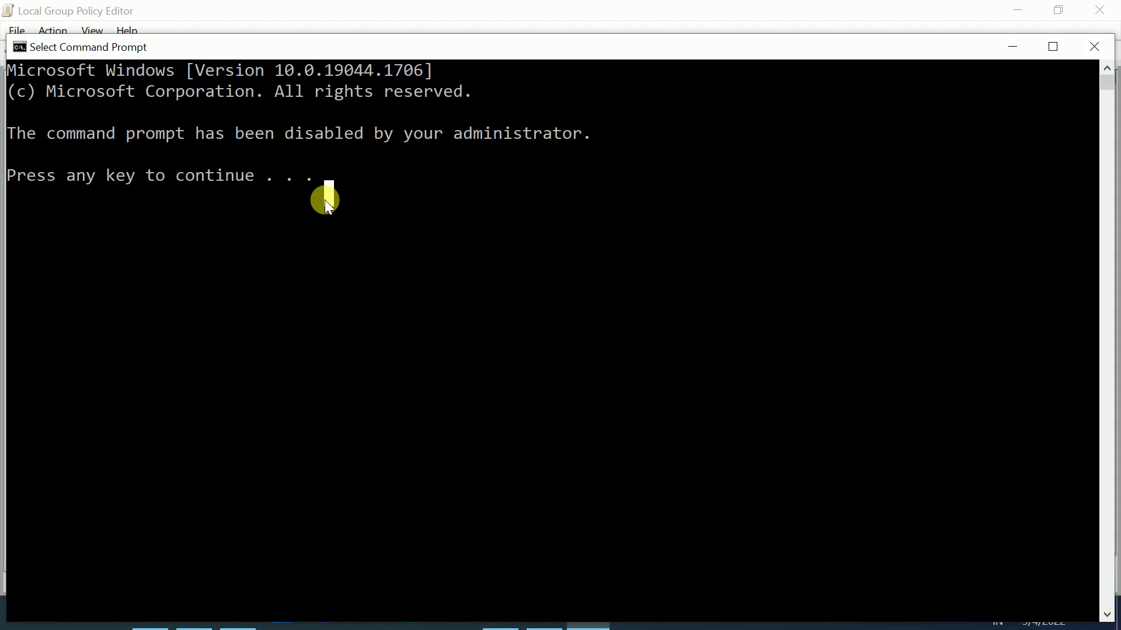
{"action": "key", "text": "Escape"}
{"action": "key", "text": "Return"}
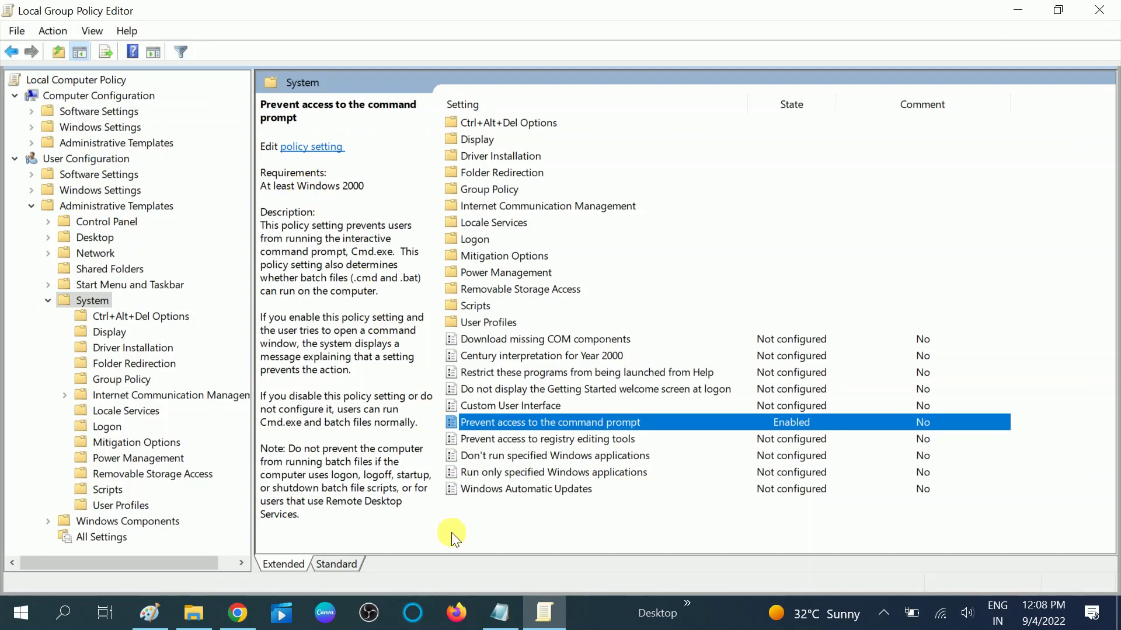
{"action": "left_click", "coordinate": [64, 613]}
{"action": "type", "text": "cm"}
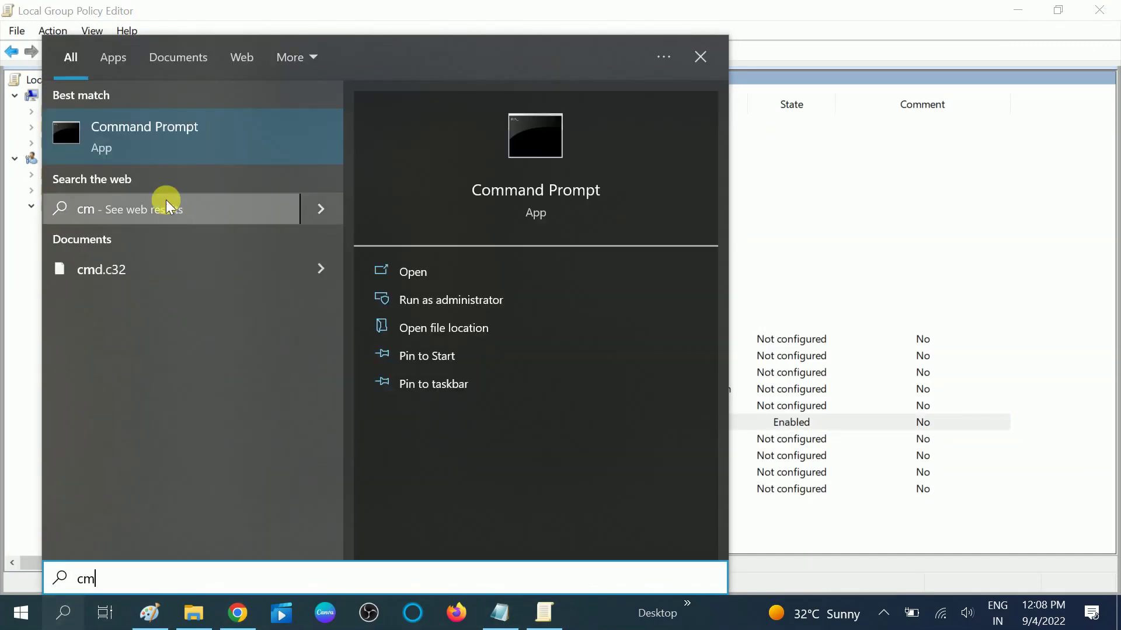
{"action": "left_click", "coordinate": [162, 150]}
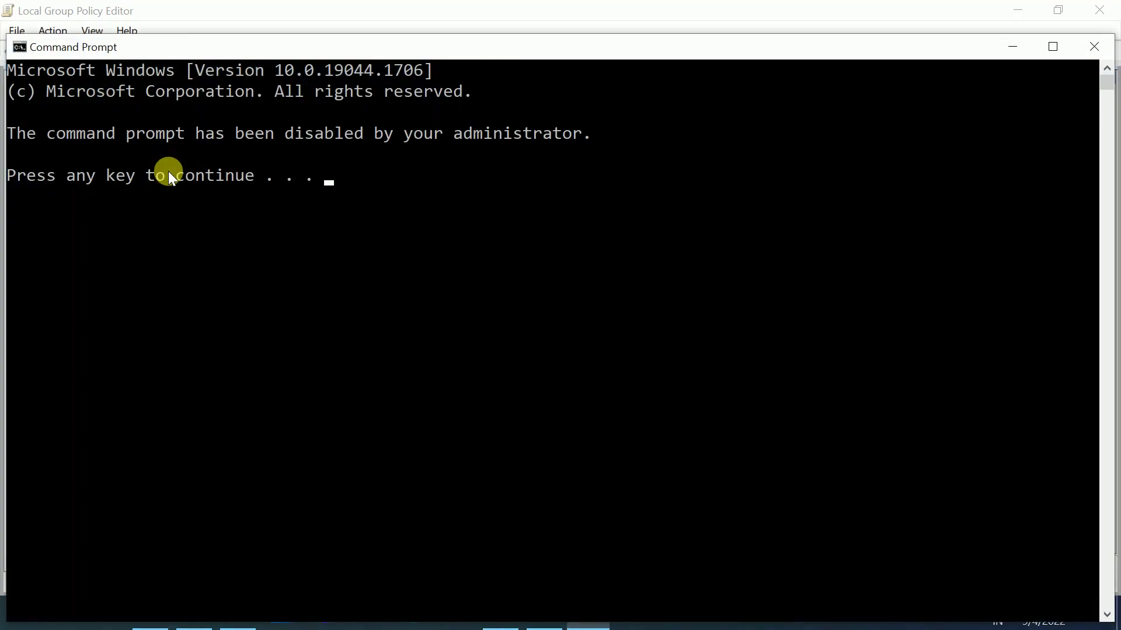
{"action": "left_click", "coordinate": [1093, 52]}
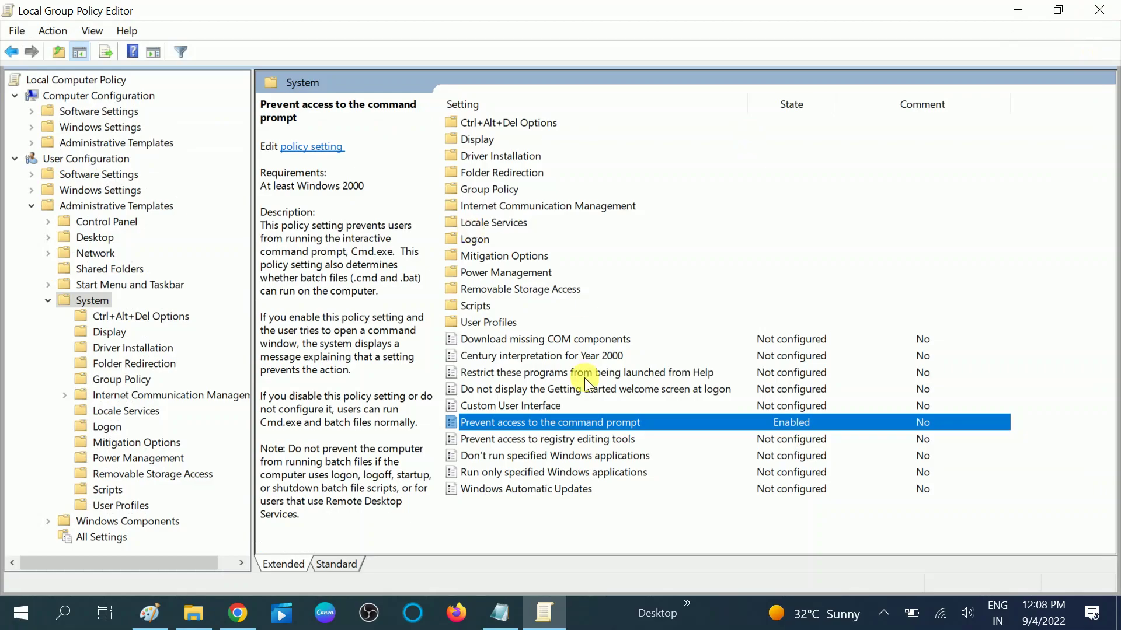
Step: Reopen the System folder and the 'Prevent access to the command prompt' settings
{"action": "left_click", "coordinate": [557, 440]}
{"action": "left_click", "coordinate": [559, 424]}
{"action": "left_click", "coordinate": [86, 206]}
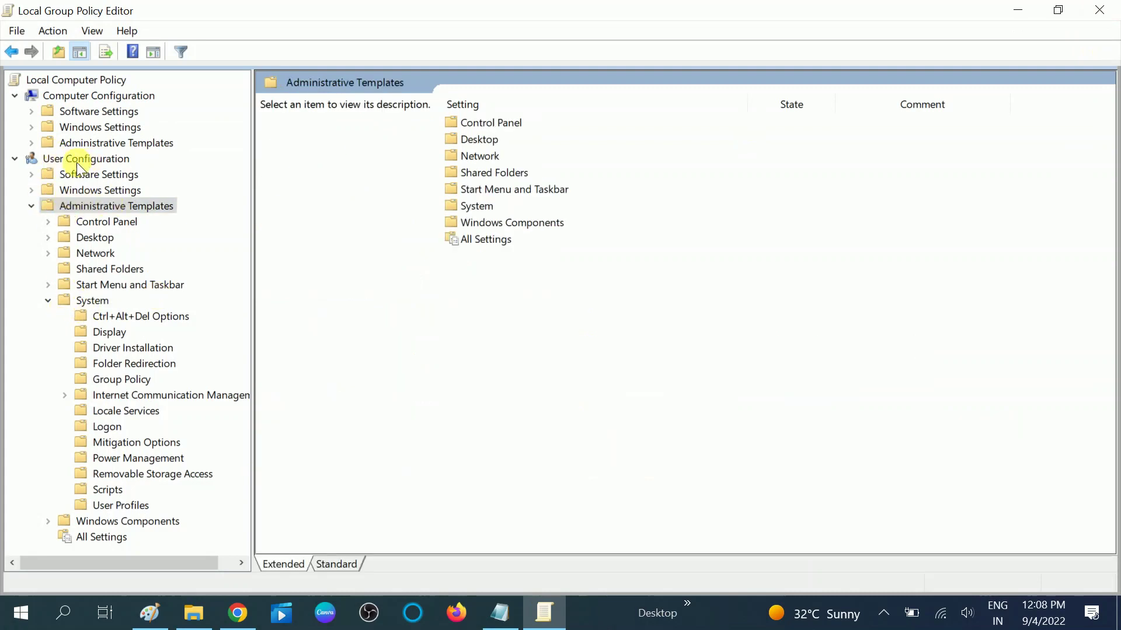
{"action": "left_click", "coordinate": [80, 302]}
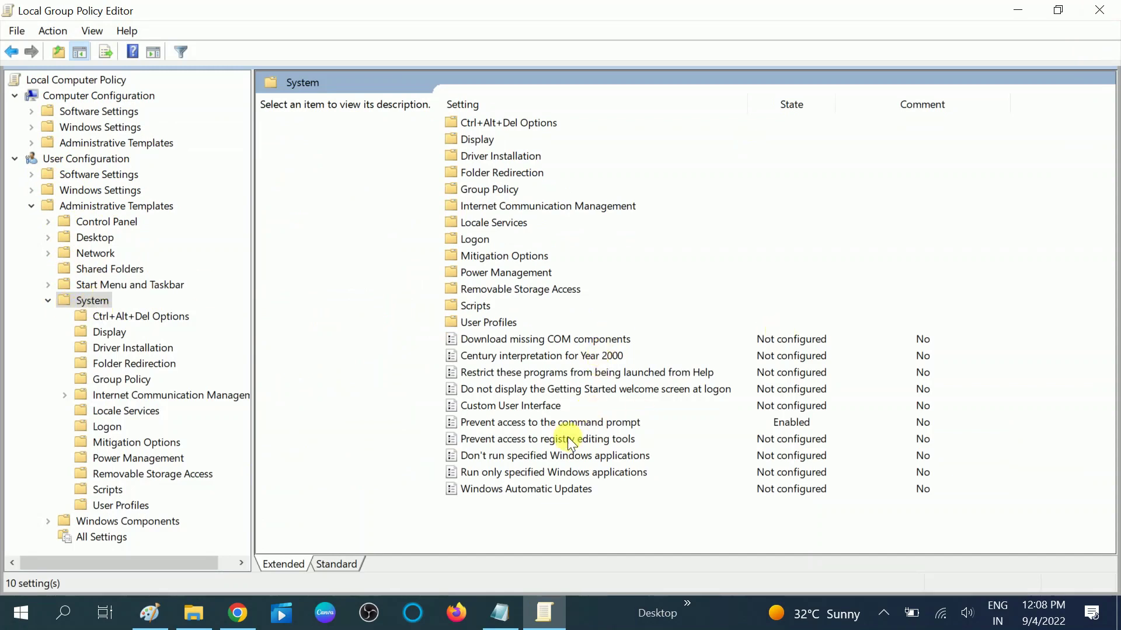
{"action": "left_click", "coordinate": [550, 420]}
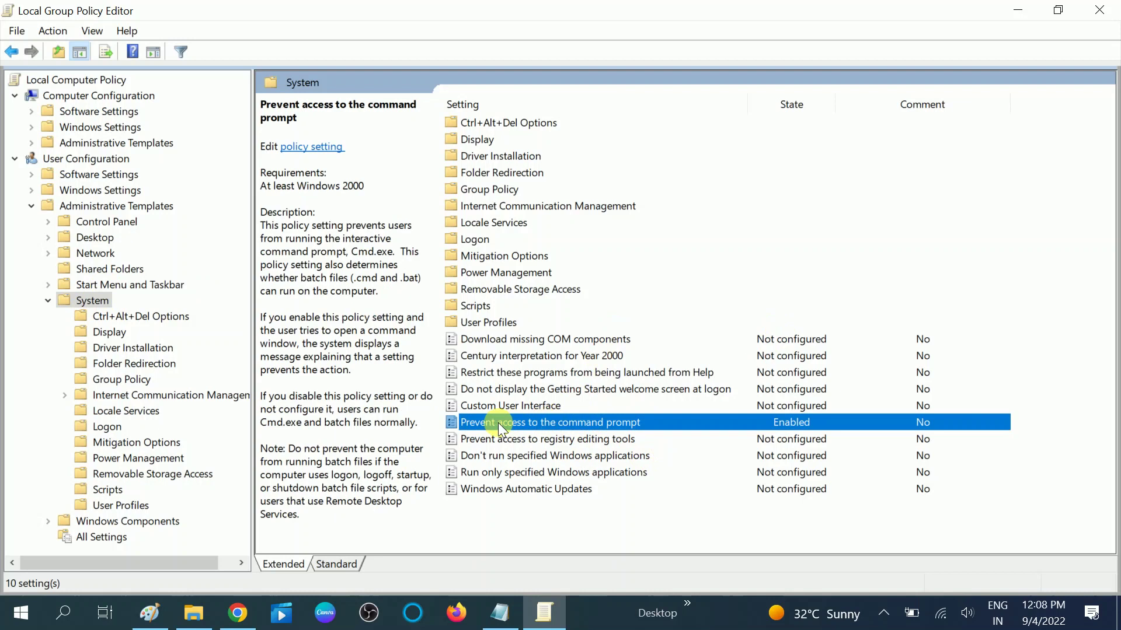
{"action": "double_click", "coordinate": [589, 421]}
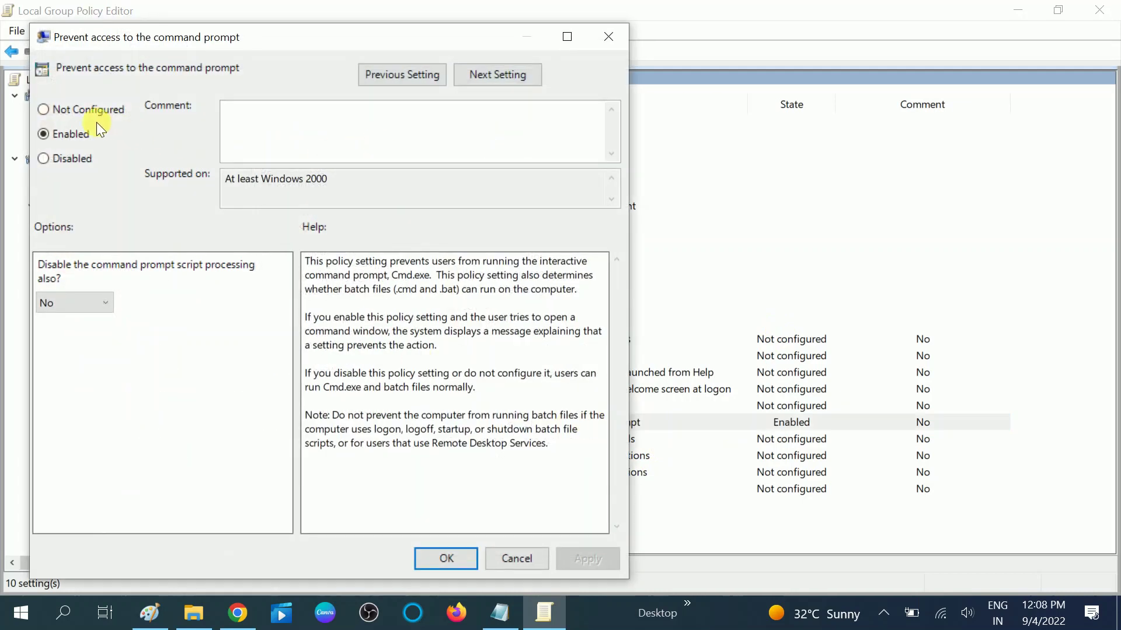
Step: Set the policy back to Not Configured, apply it and close the dialog
{"action": "left_click", "coordinate": [82, 110]}
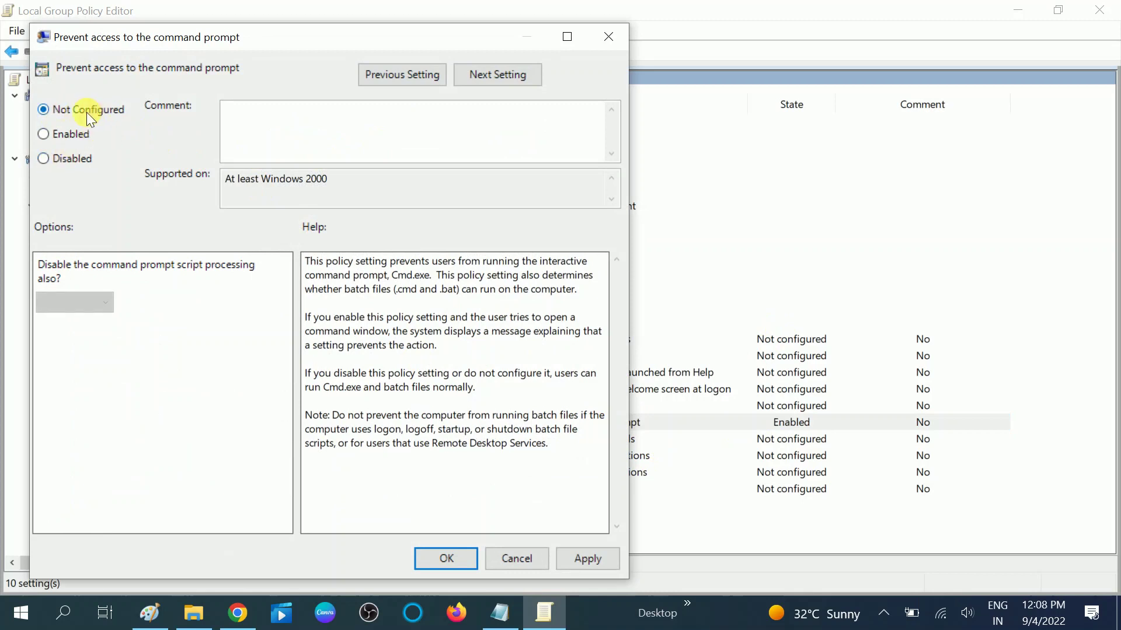
{"action": "left_click", "coordinate": [596, 560]}
{"action": "left_click", "coordinate": [448, 559]}
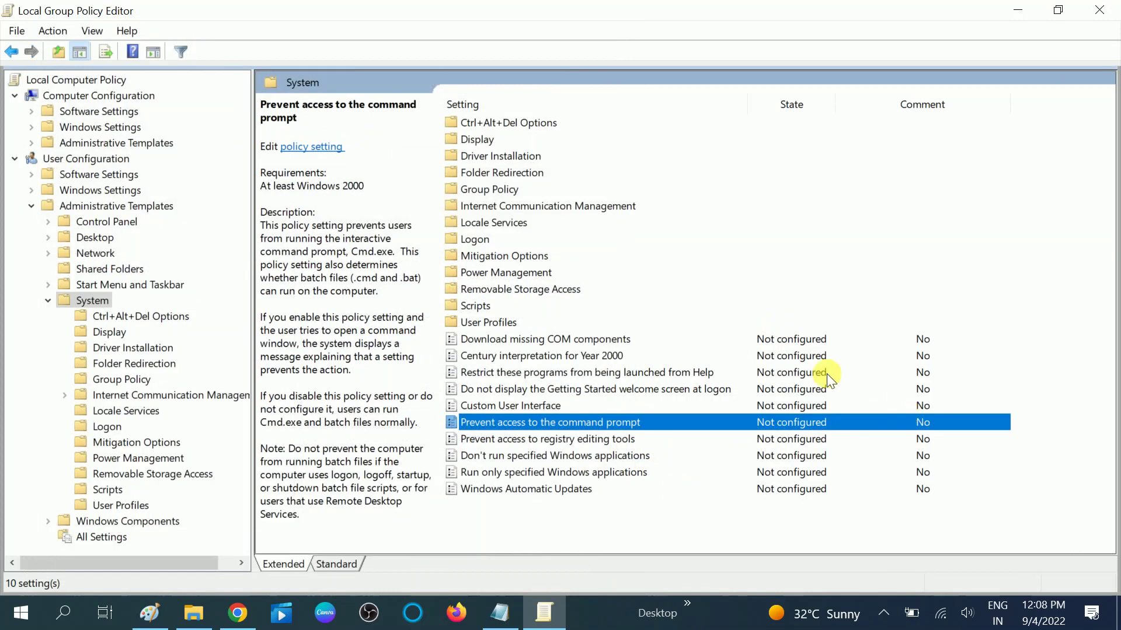
Step: Browse nearby System policies such as Download missing COM components and Windows Automatic Updates
{"action": "left_click", "coordinate": [803, 345]}
{"action": "key", "text": "Down"}
{"action": "key", "text": "Down"}
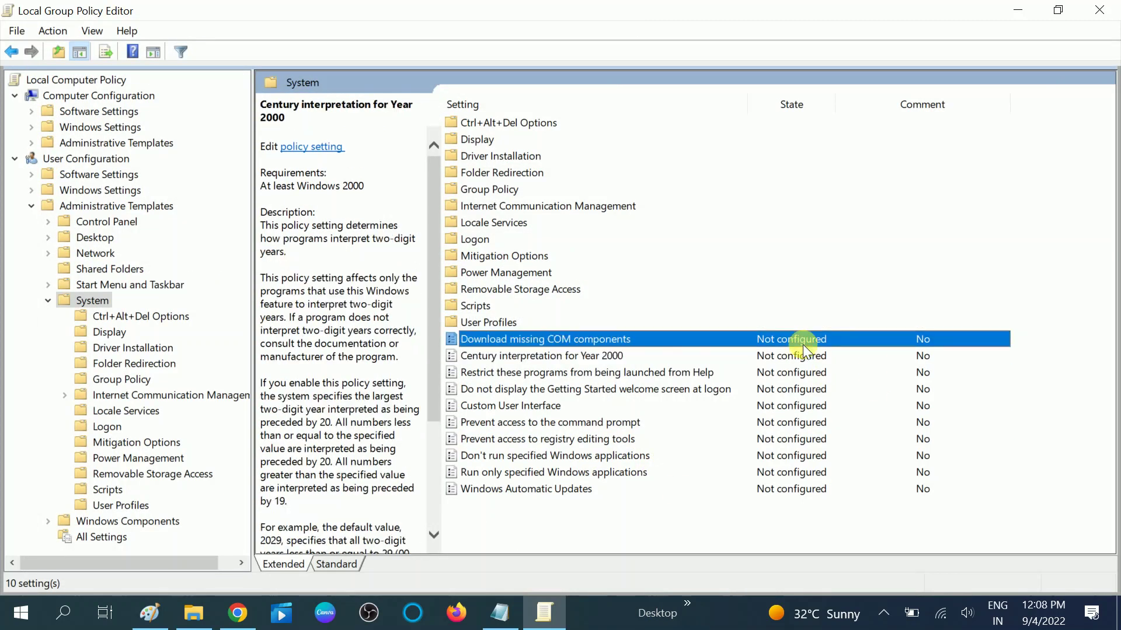
{"action": "key", "text": "Down"}
{"action": "key", "text": "Down"}
{"action": "key", "text": "Down"}
{"action": "key", "text": "Down"}
{"action": "key", "text": "Down"}
{"action": "key", "text": "Down"}
{"action": "key", "text": "Down"}
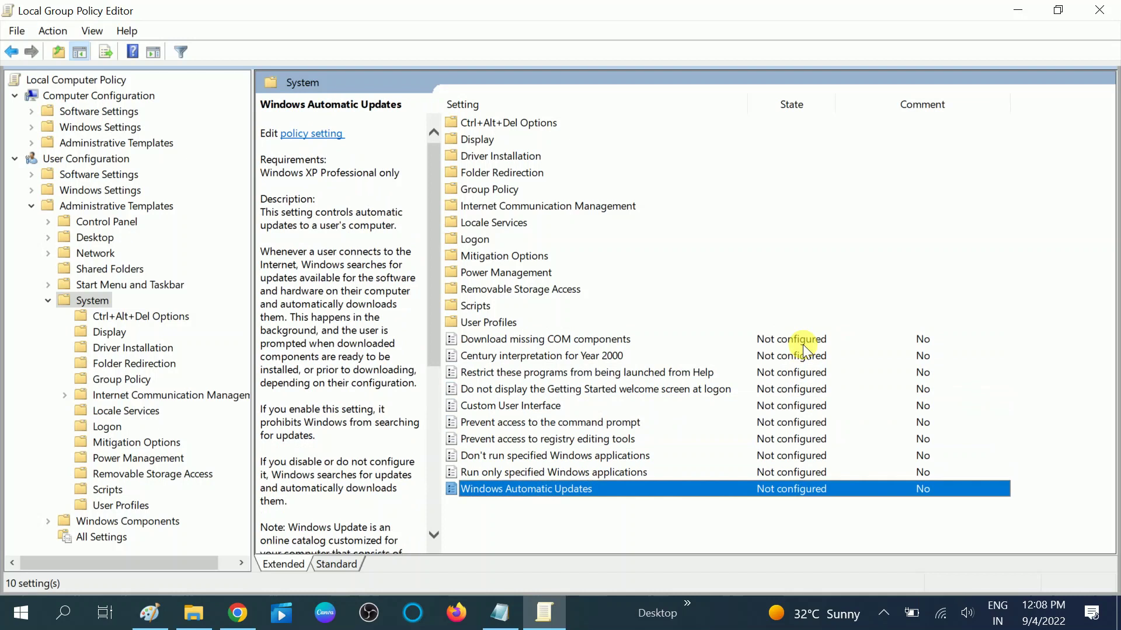
{"action": "key", "text": "Up"}
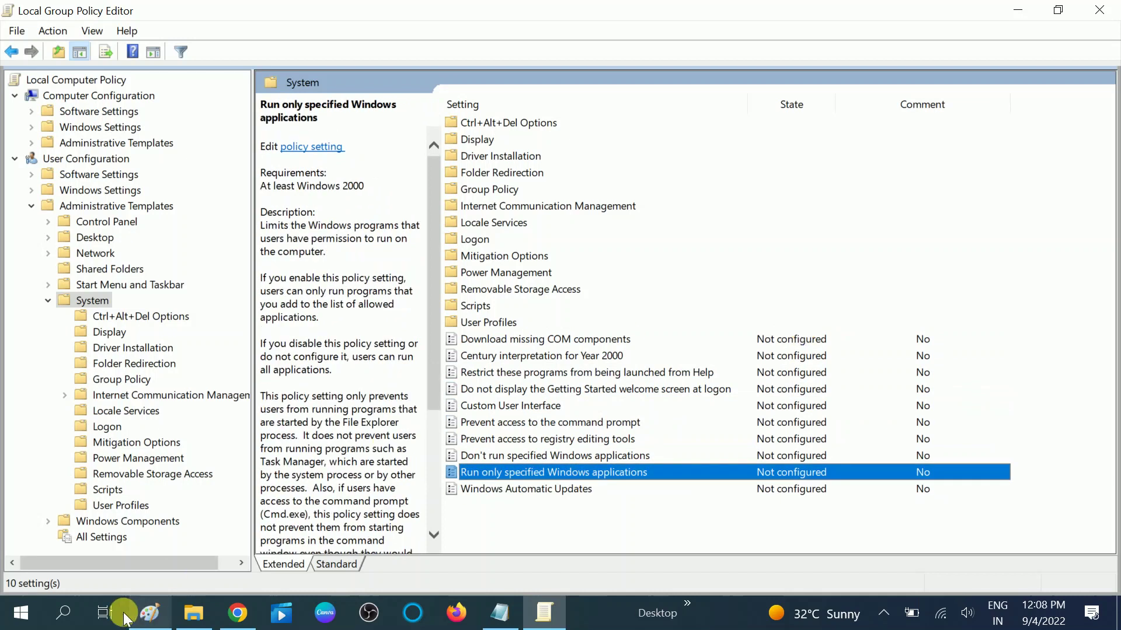
{"action": "left_click", "coordinate": [64, 613]}
Step: Open Command Prompt via a cmd search and ping 8.8.8.8, getting 4 of 4 replies
{"action": "type", "text": "cmd"}
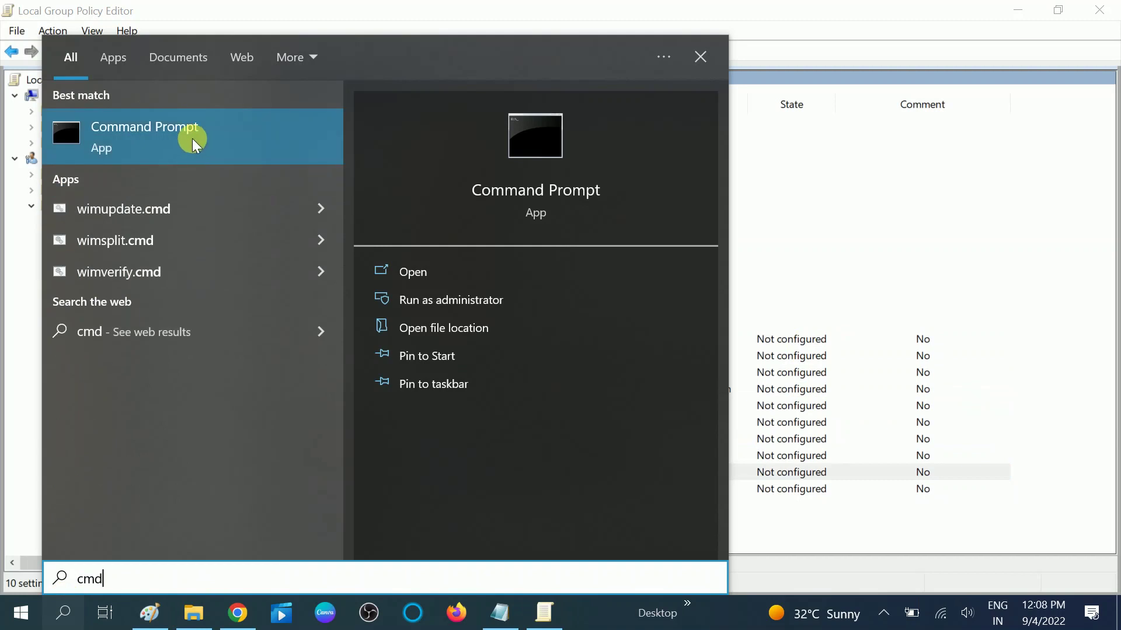
{"action": "left_click", "coordinate": [193, 140]}
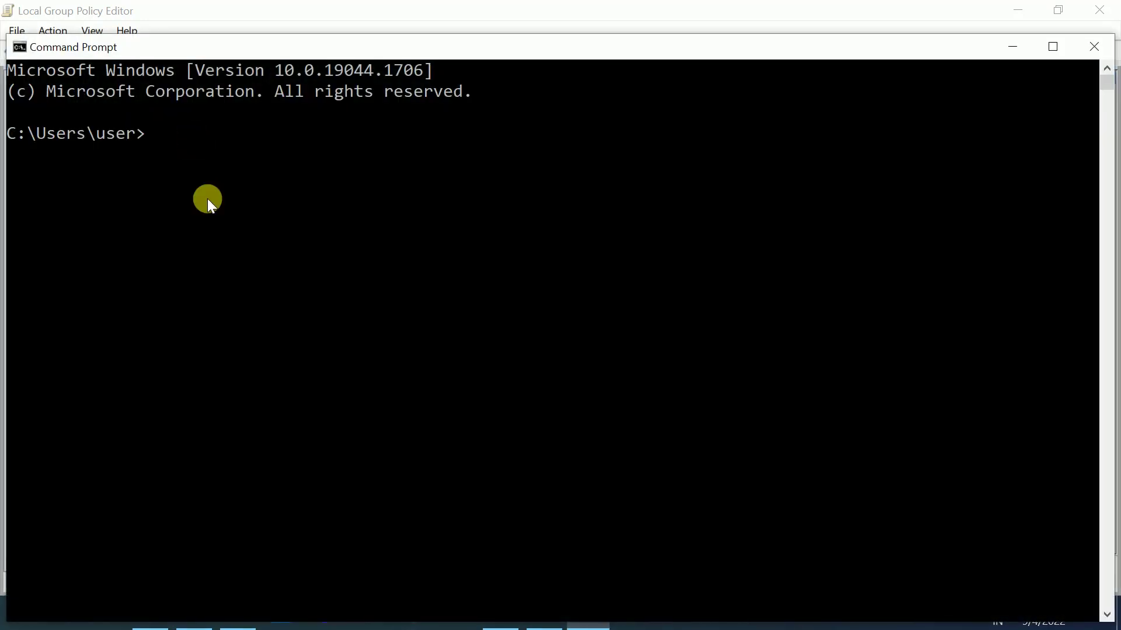
{"action": "type", "text": "ping 8.8.8.8."}
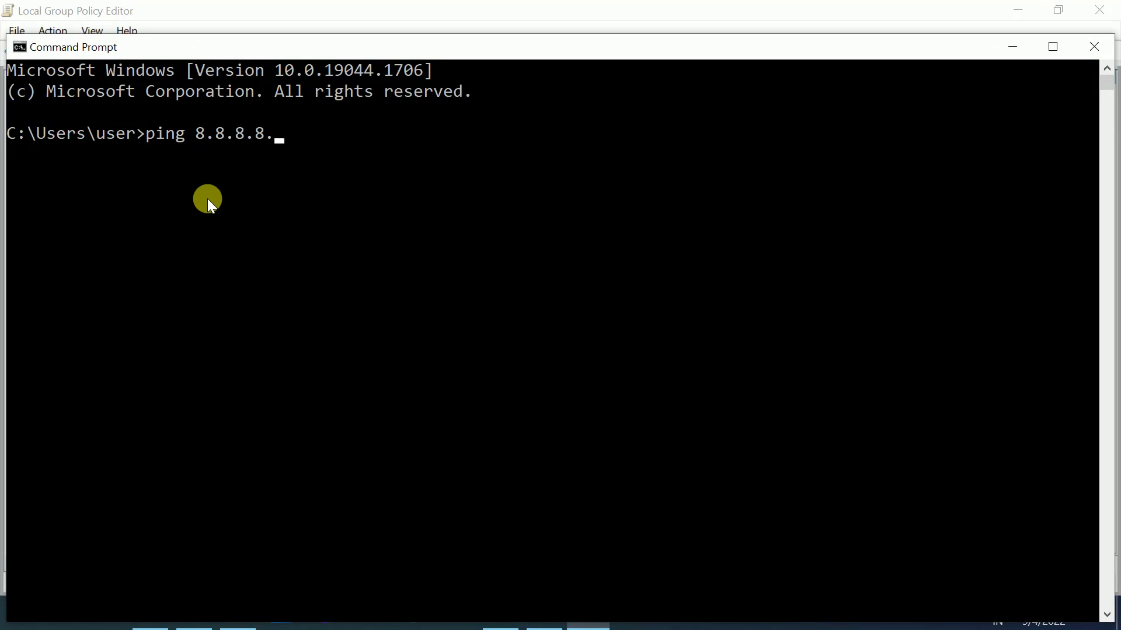
{"action": "key", "text": "BackSpace"}
{"action": "key", "text": "Return"}
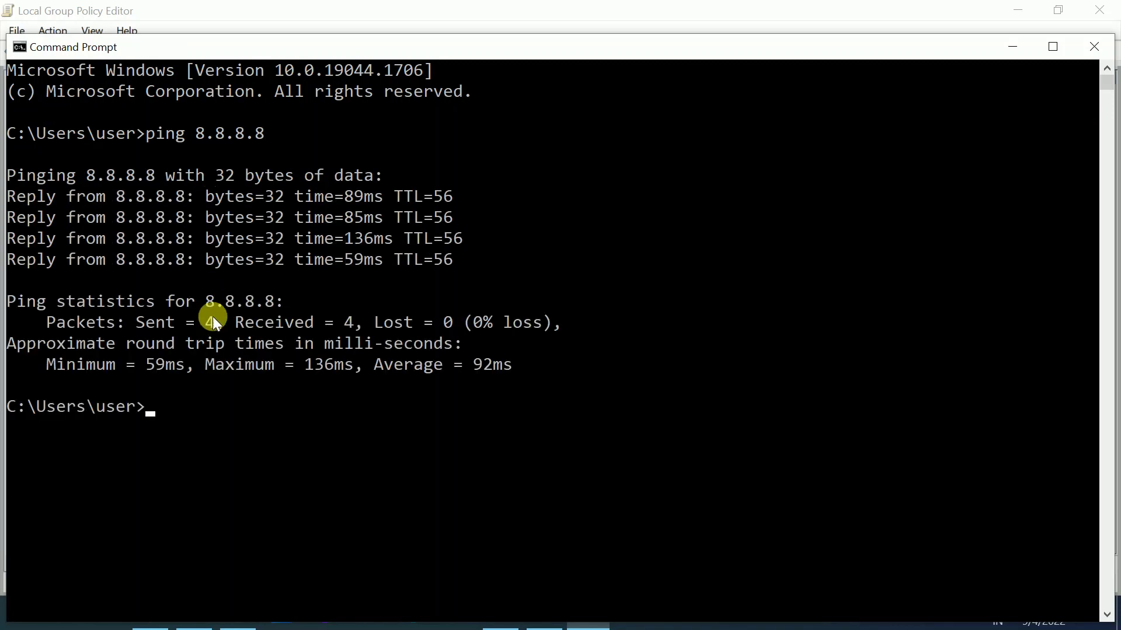
{"action": "left_click", "coordinate": [1094, 51]}
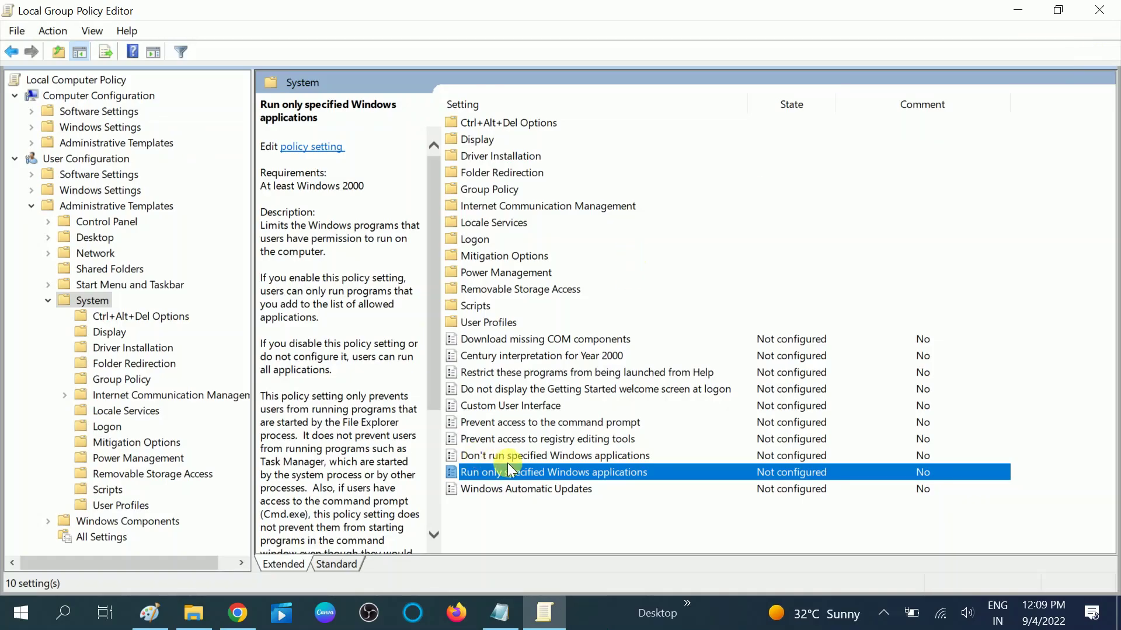
{"action": "left_click", "coordinate": [544, 373]}
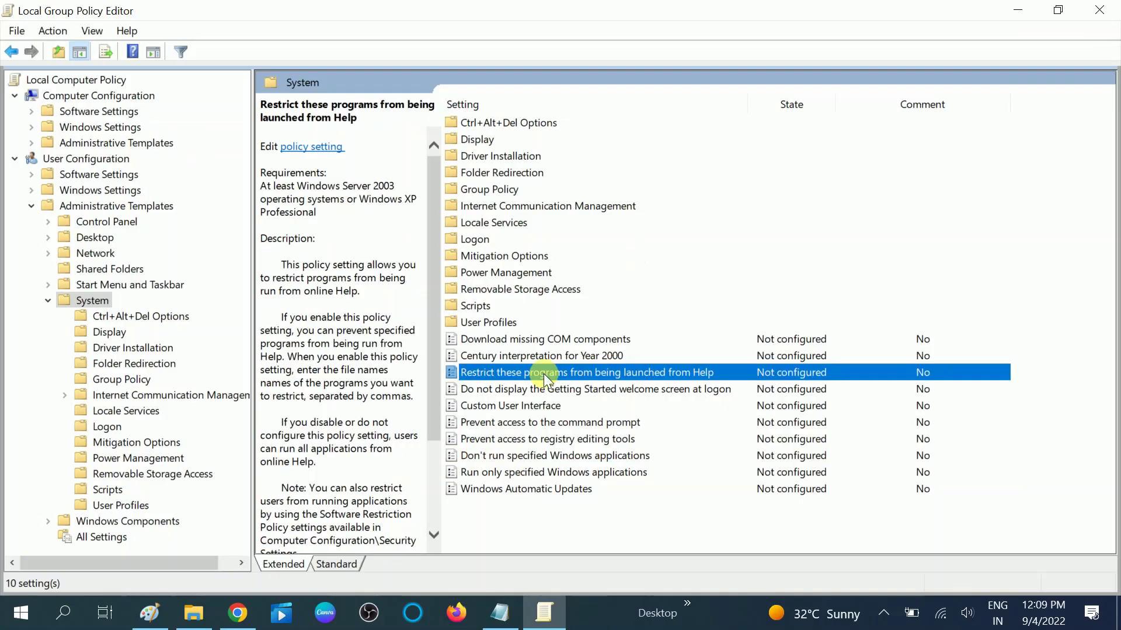